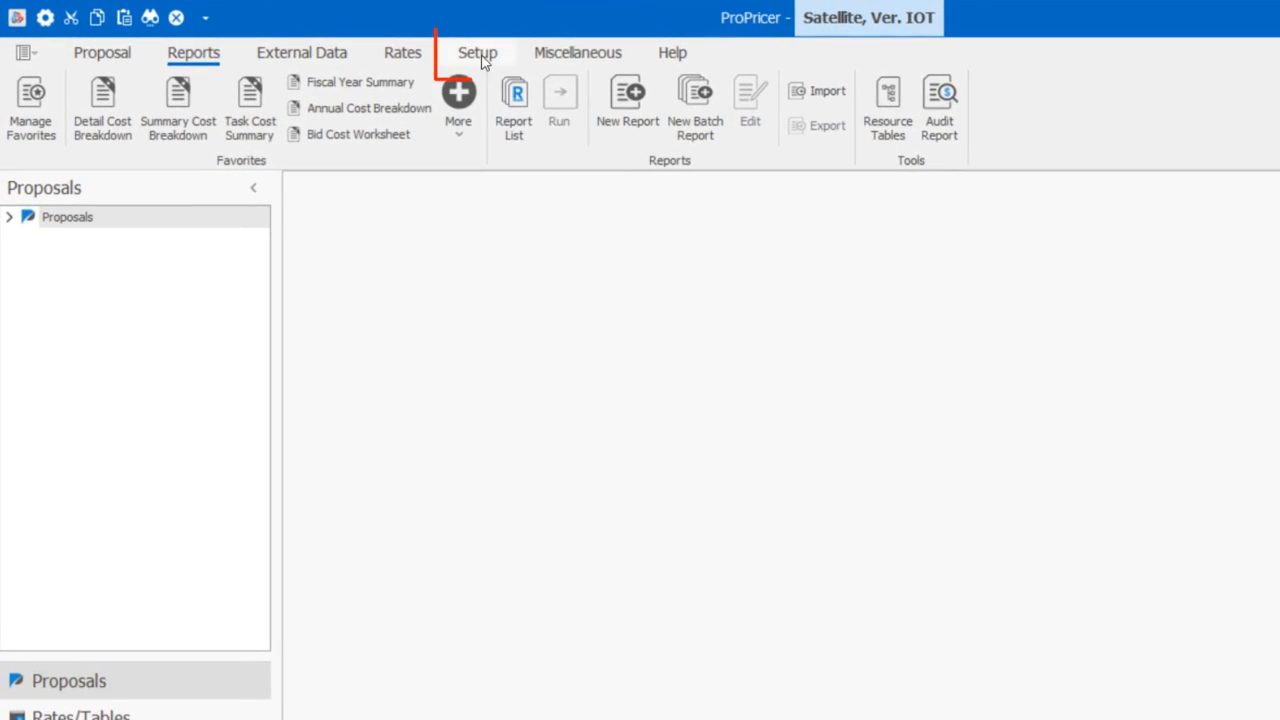
- Load Company Logo.png as the logo in the company data and save it
click(481, 56)
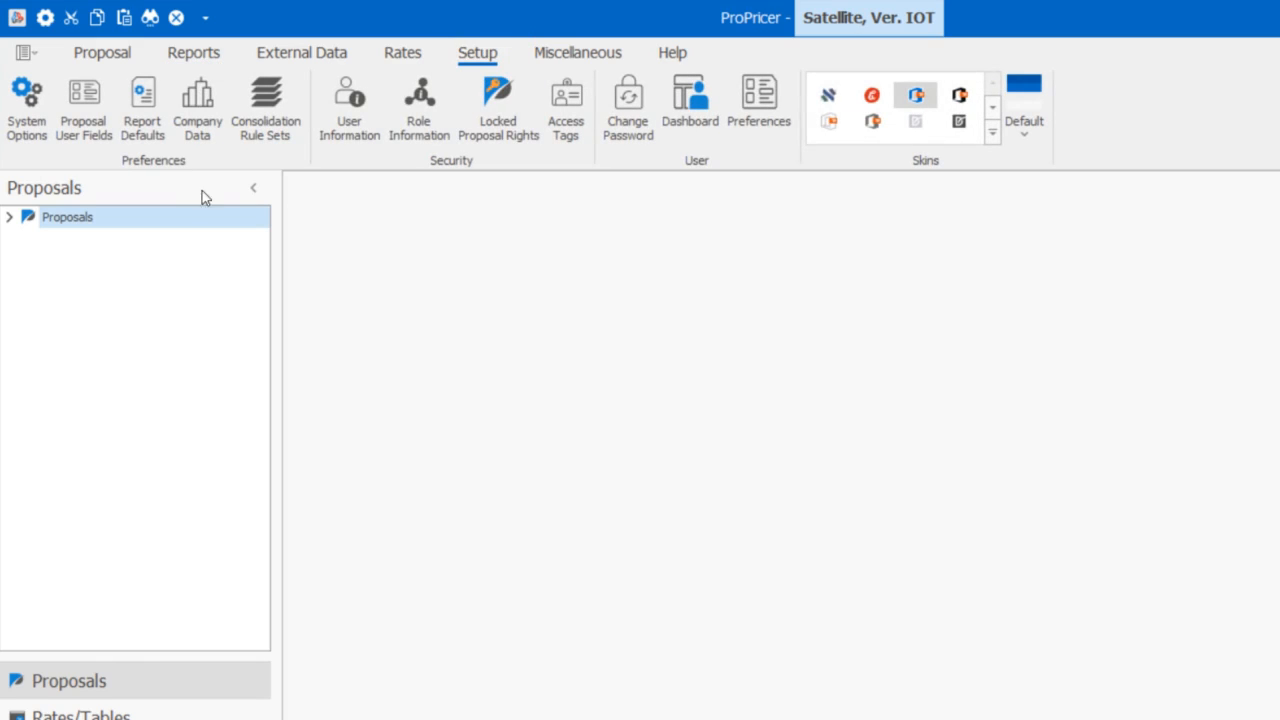
click(190, 94)
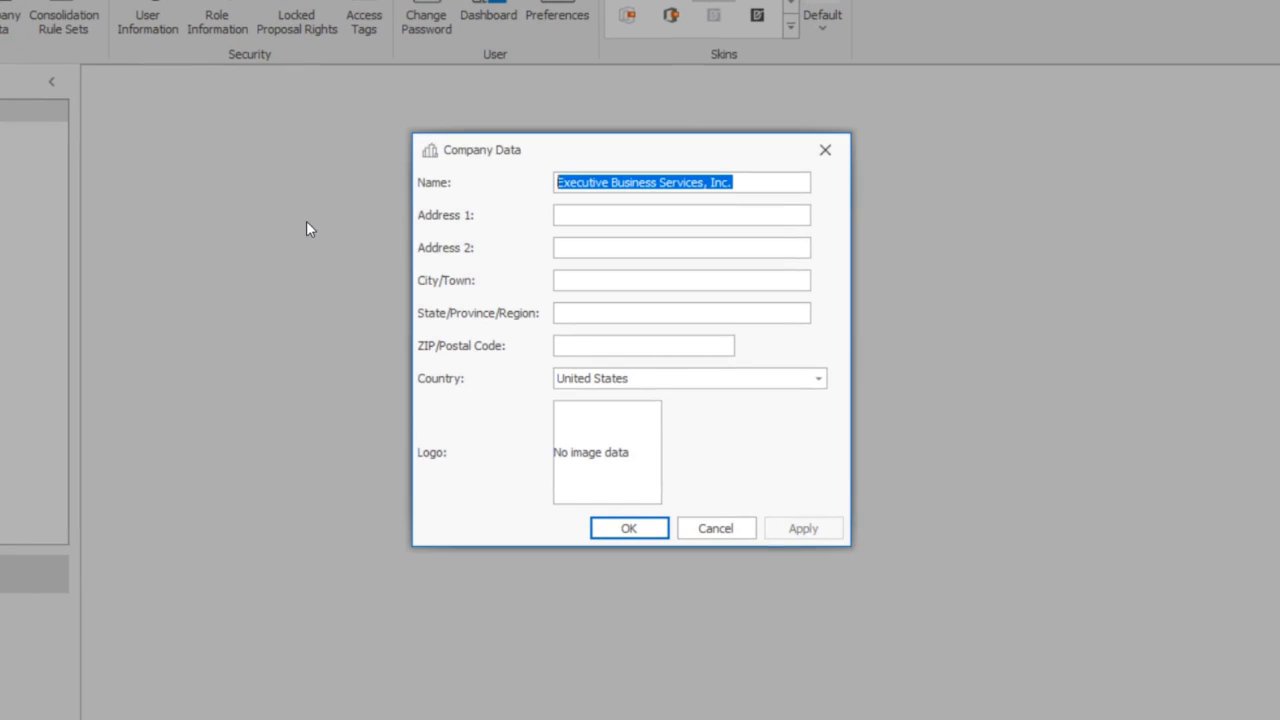
right_click(619, 426)
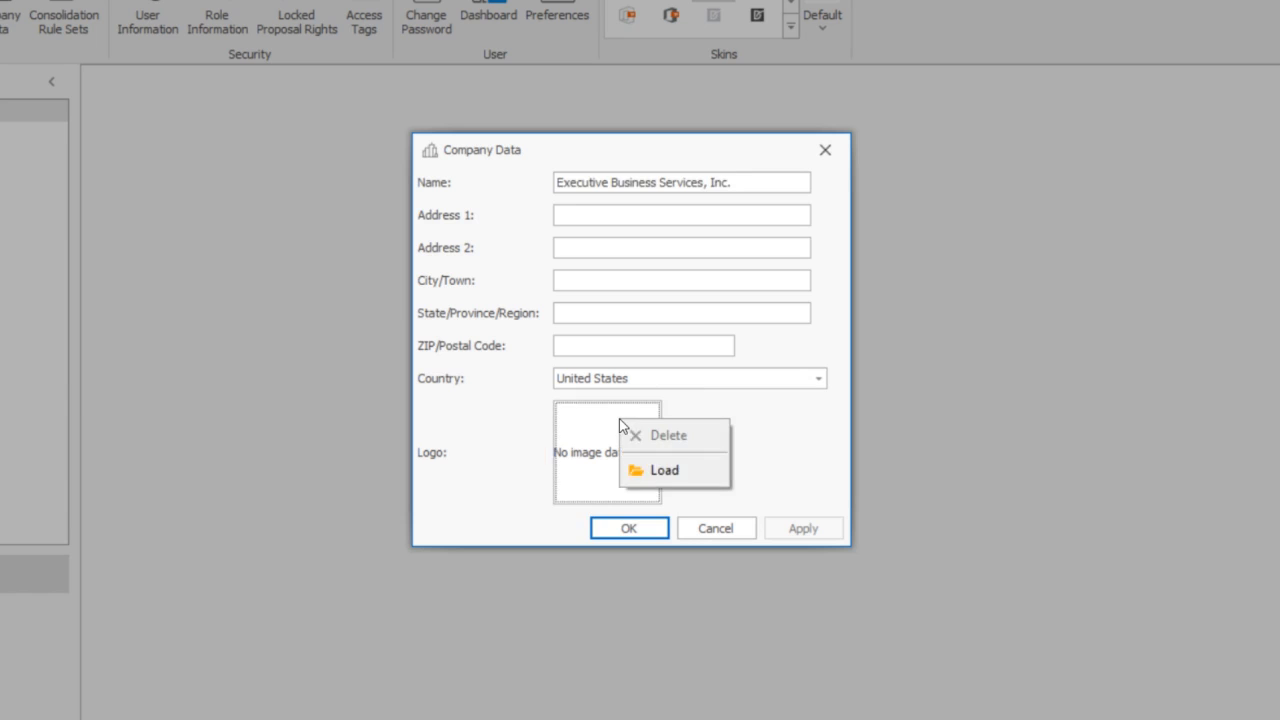
click(704, 472)
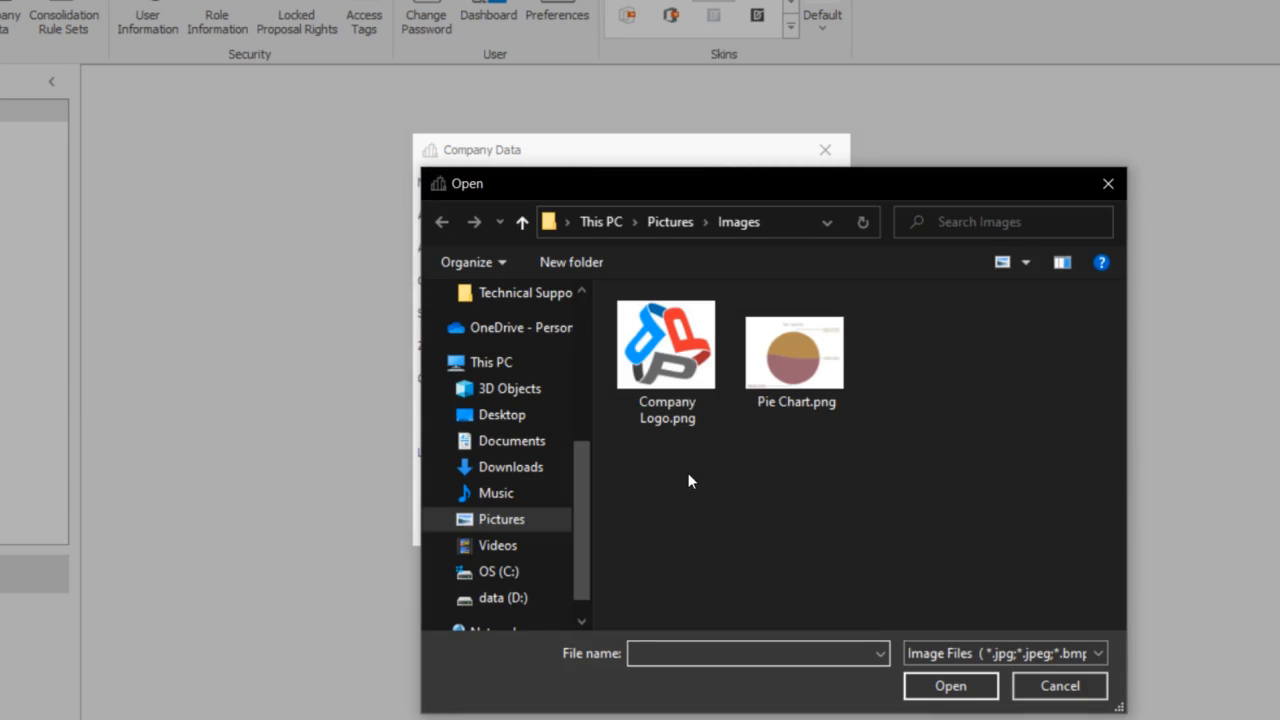
click(689, 352)
click(970, 687)
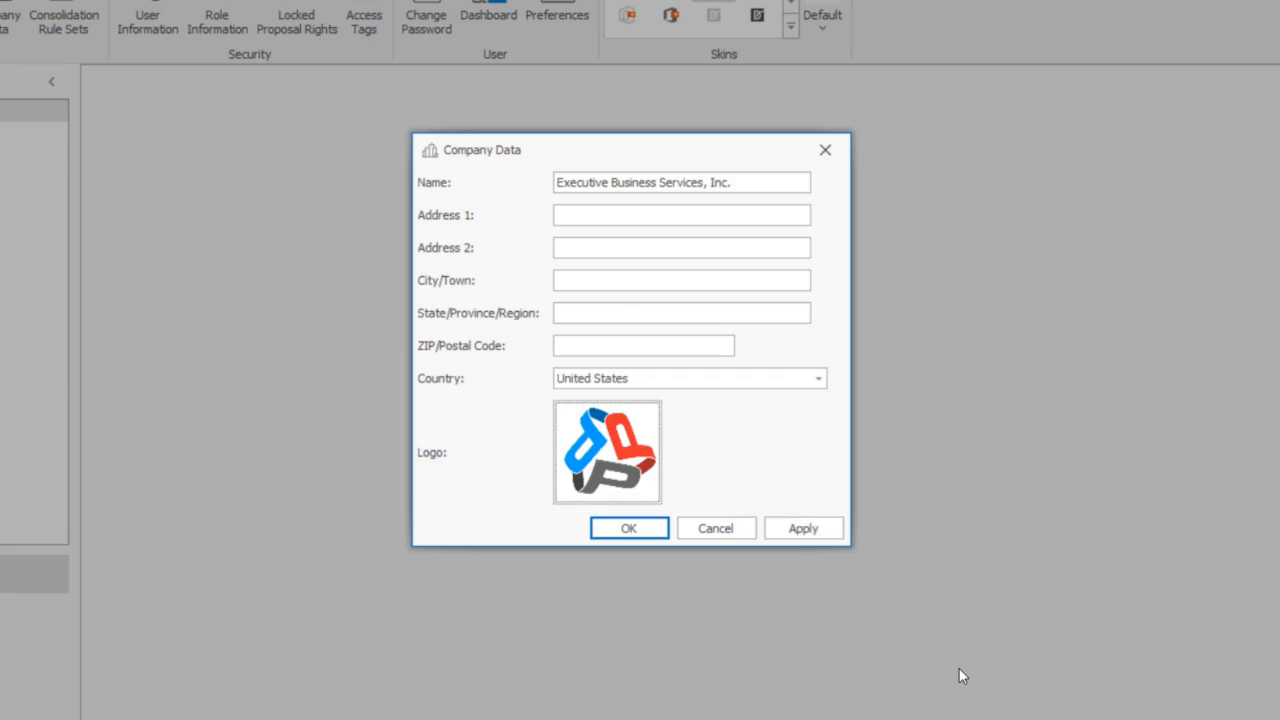
click(803, 529)
click(623, 526)
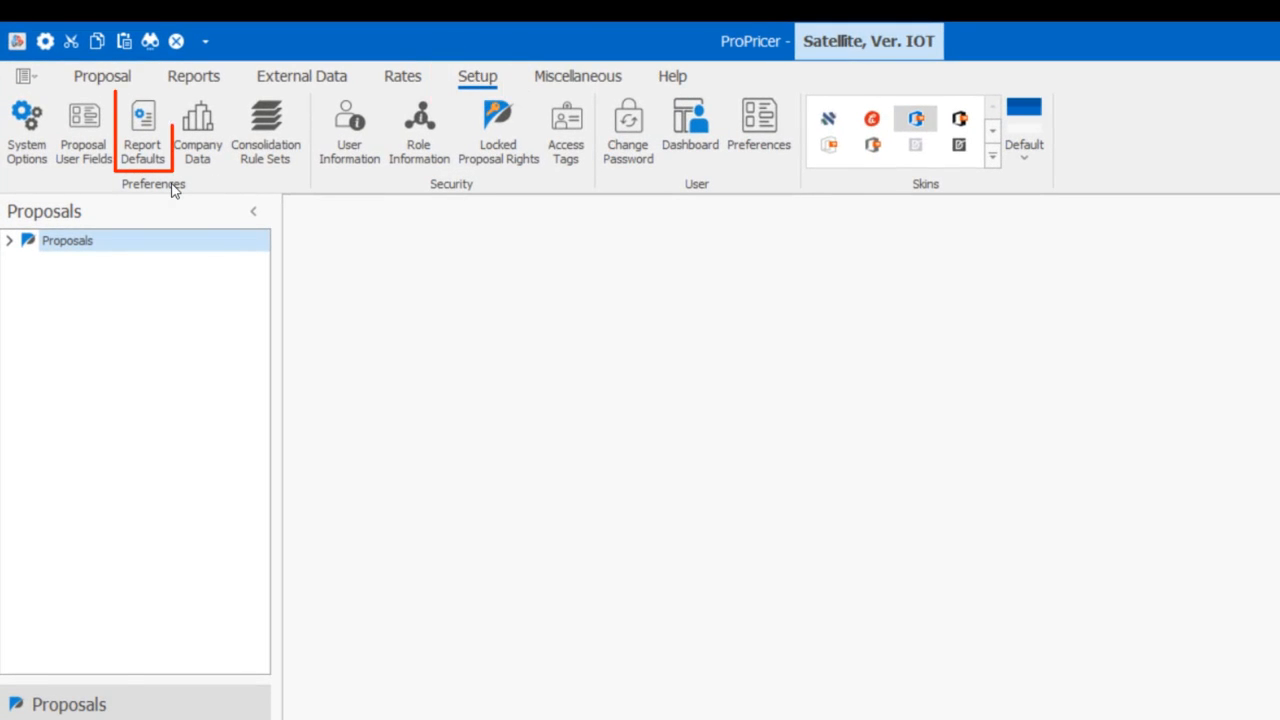
- Turn on the company logo display in the report layout defaults and set its alignment to Center
click(140, 125)
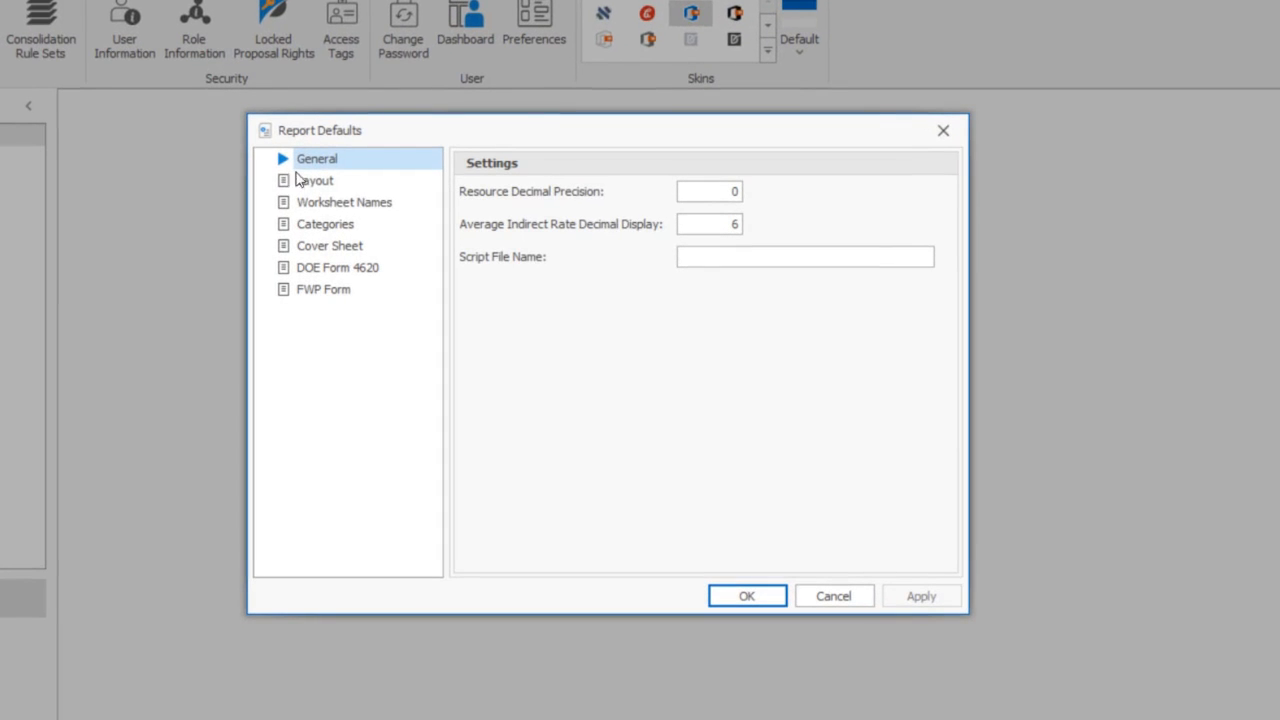
click(342, 184)
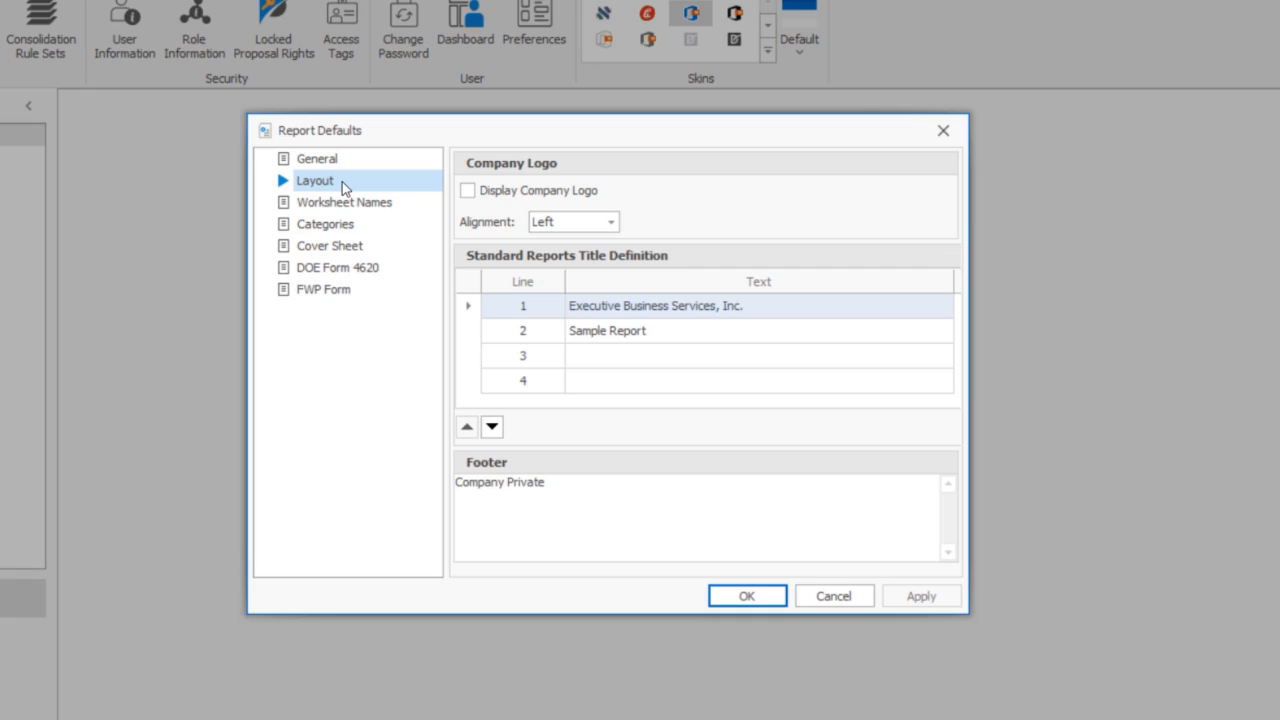
click(468, 190)
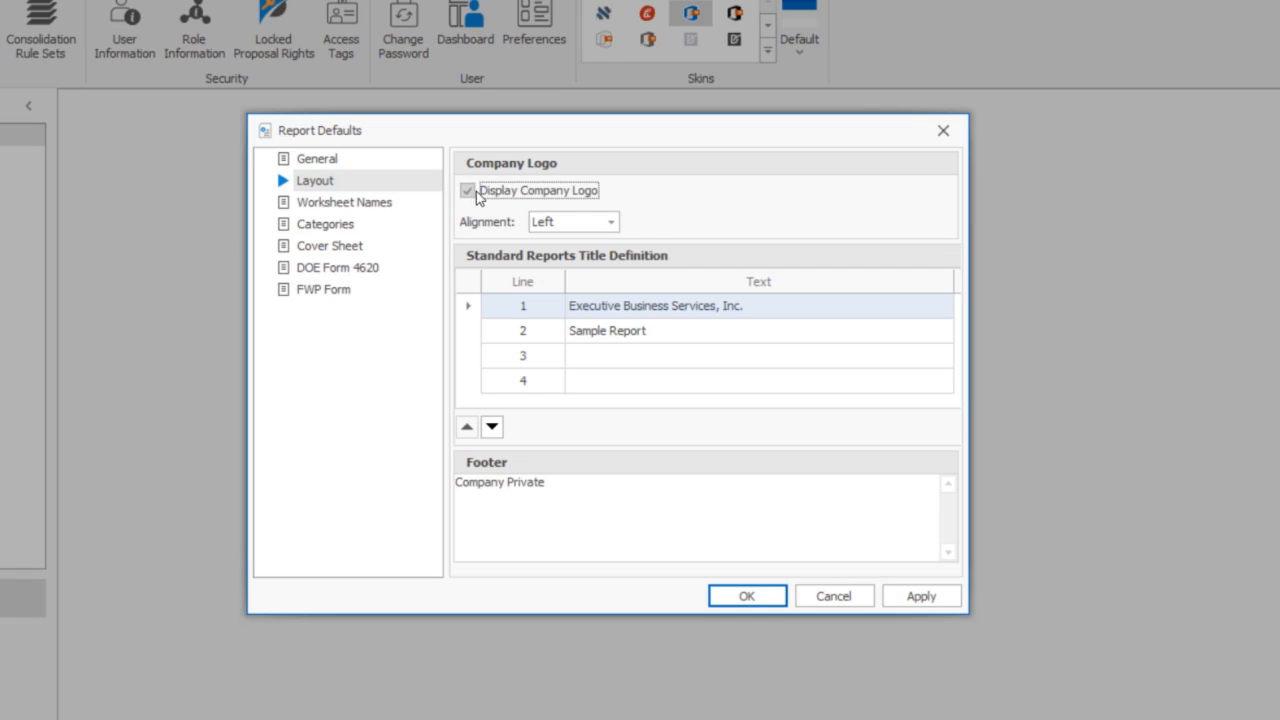
click(610, 221)
click(595, 243)
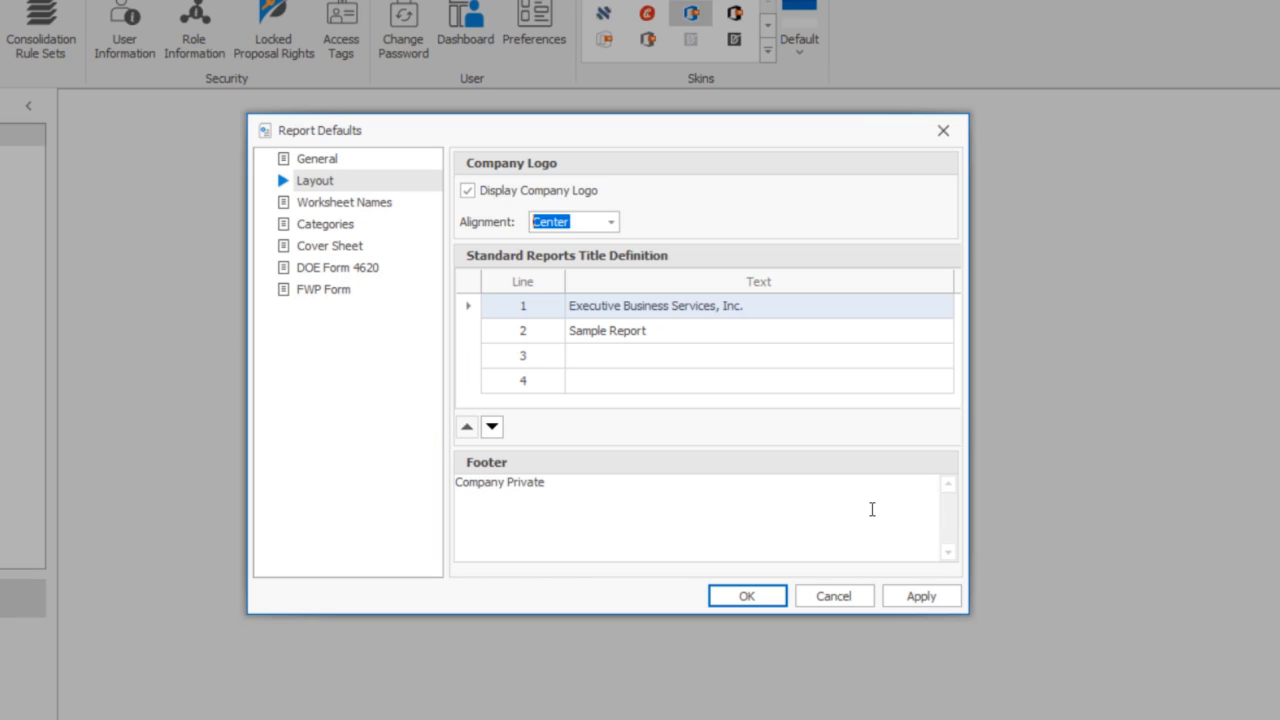
click(922, 600)
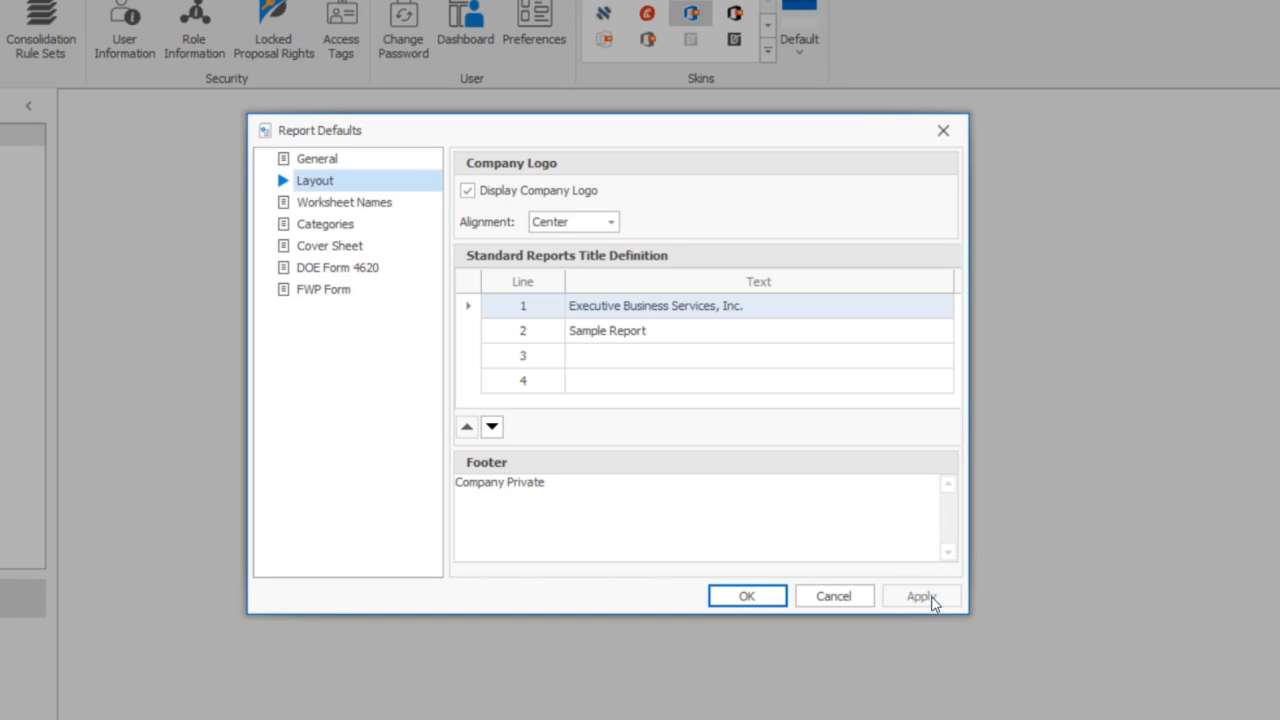
click(749, 600)
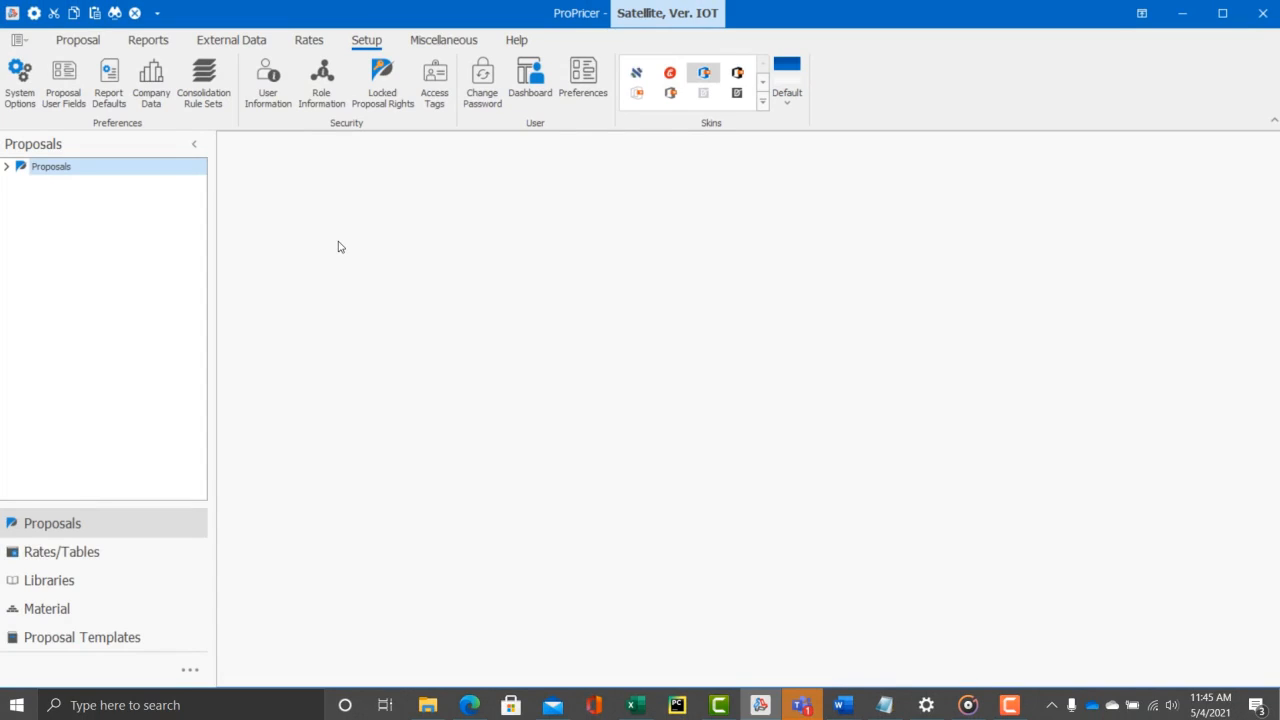
- Run the 1DCB report from the report list and output it to the screen
click(148, 40)
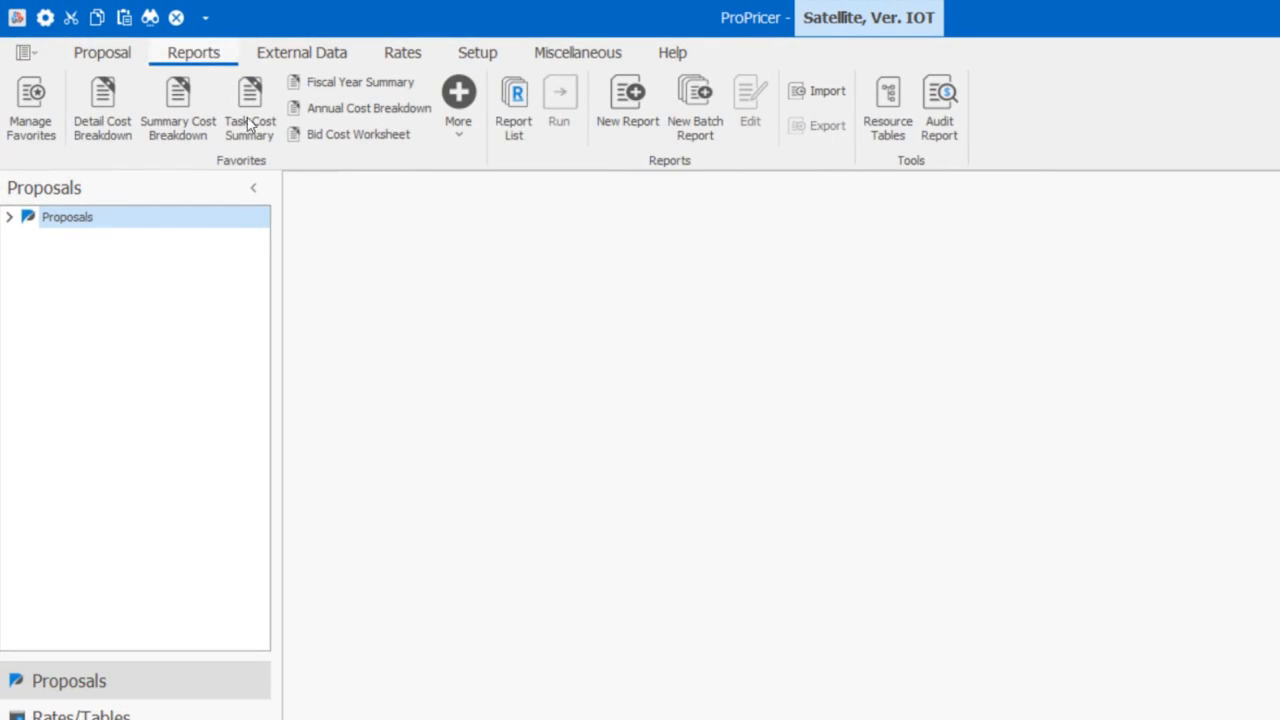
click(514, 110)
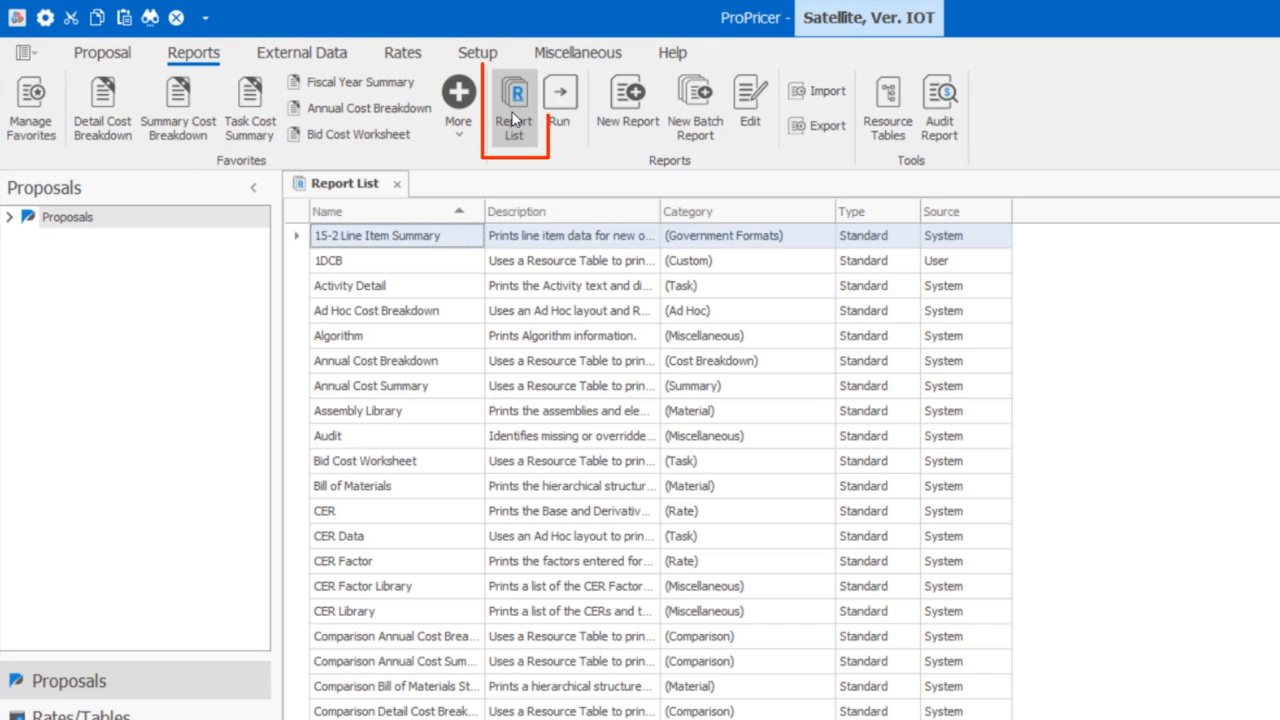
double_click(418, 266)
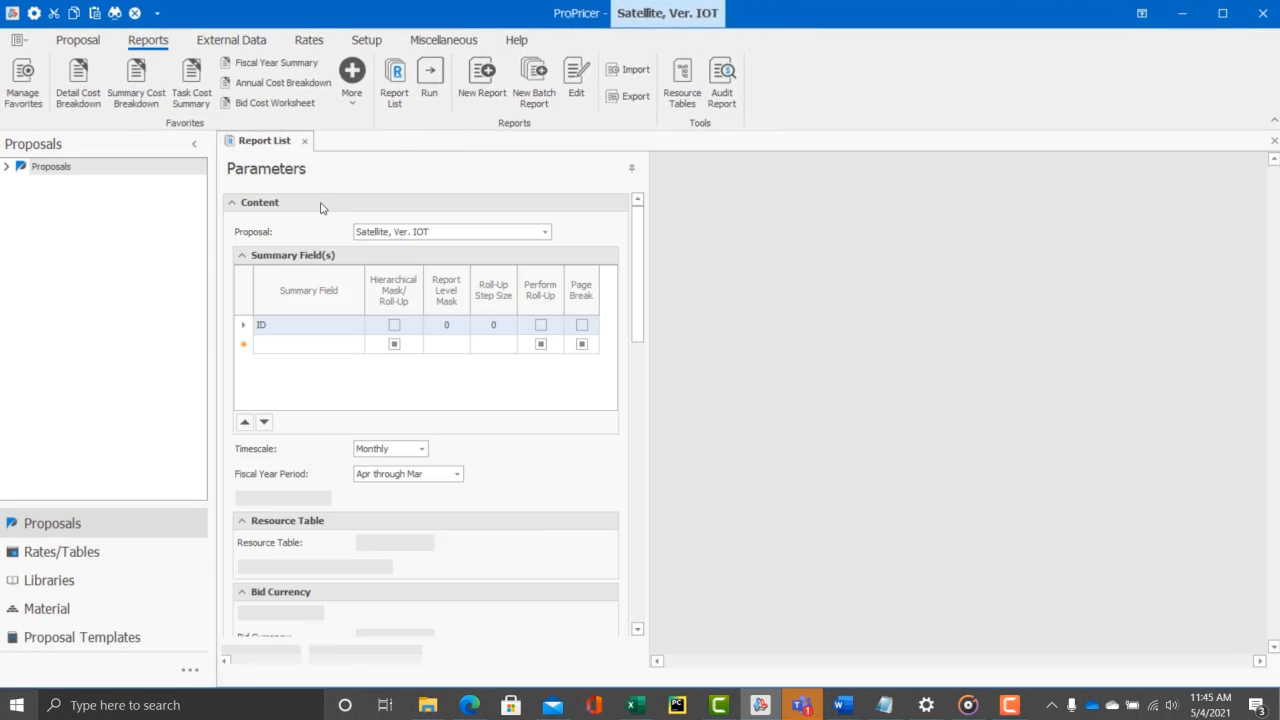
click(325, 655)
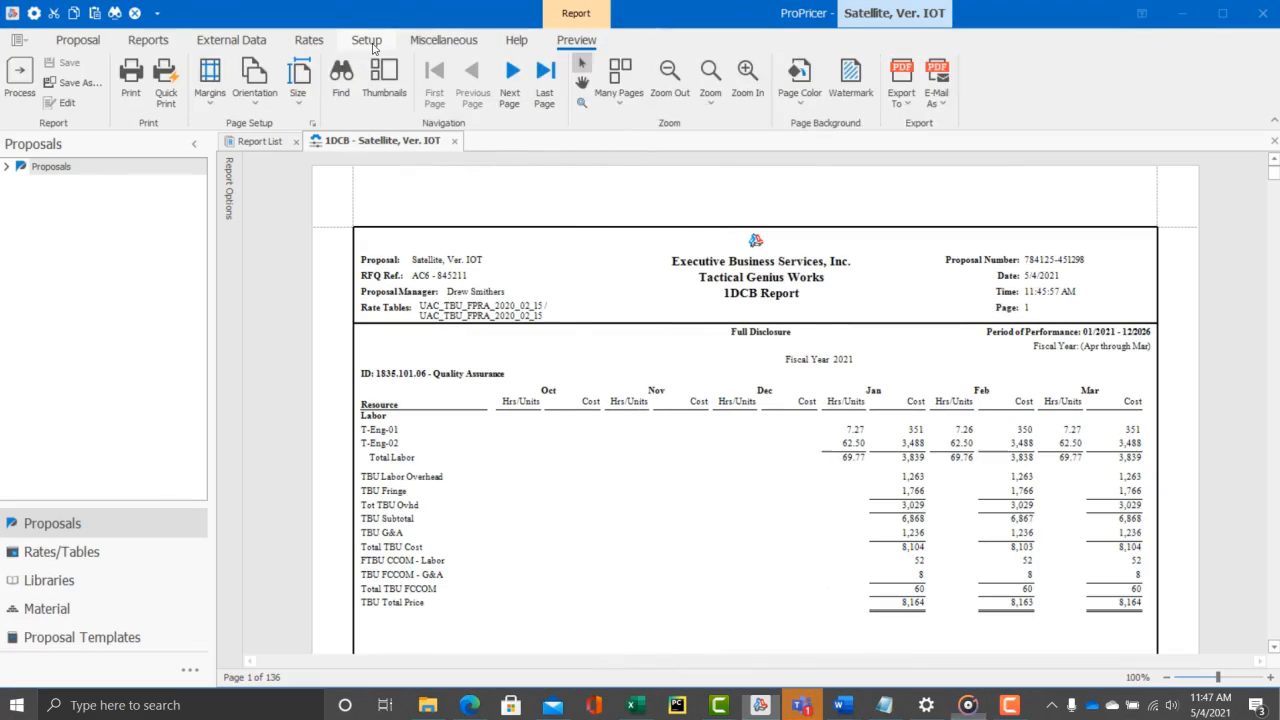
- Examine the company logo's alignment choices and display option in the report layout defaults
click(369, 44)
click(109, 80)
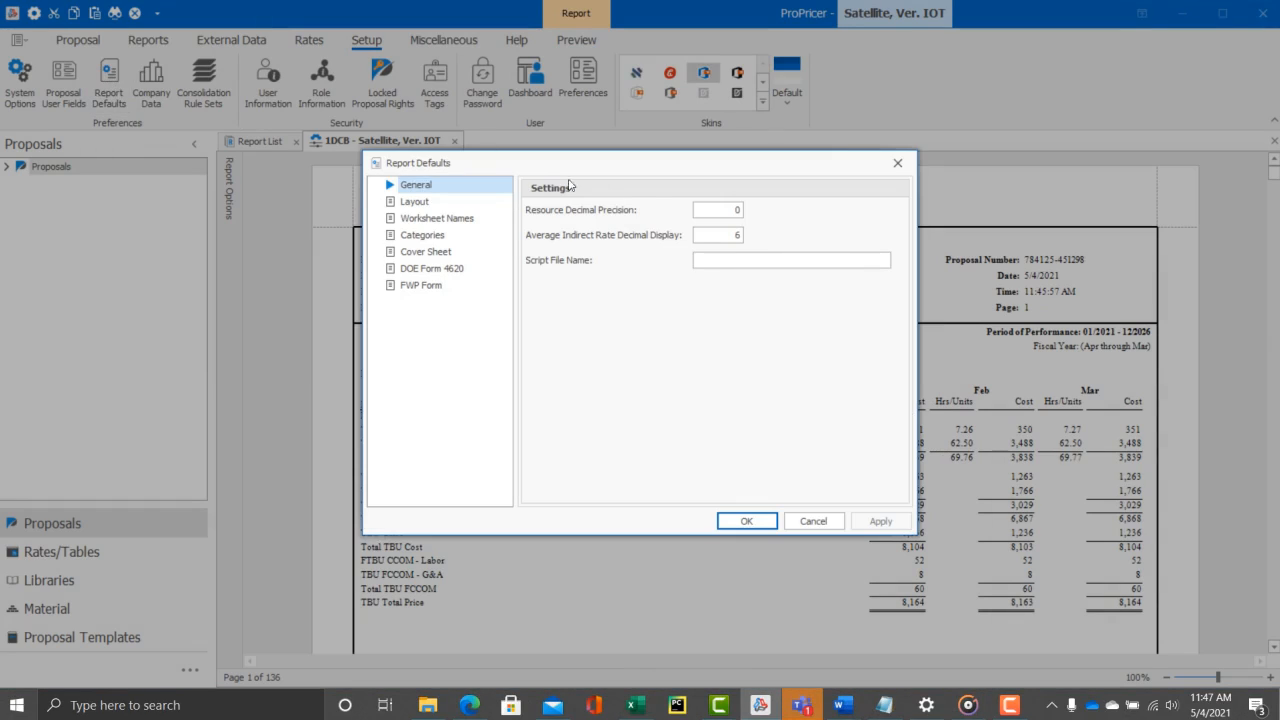
click(418, 201)
click(644, 233)
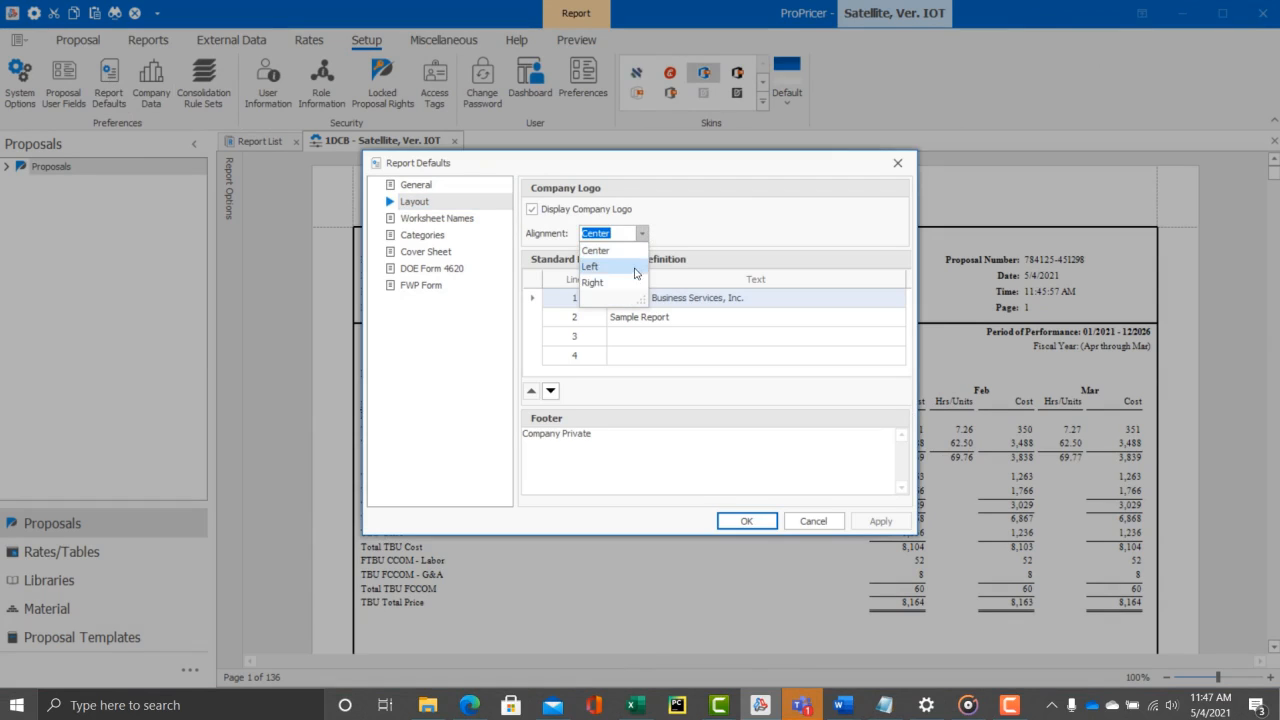
click(644, 235)
click(531, 211)
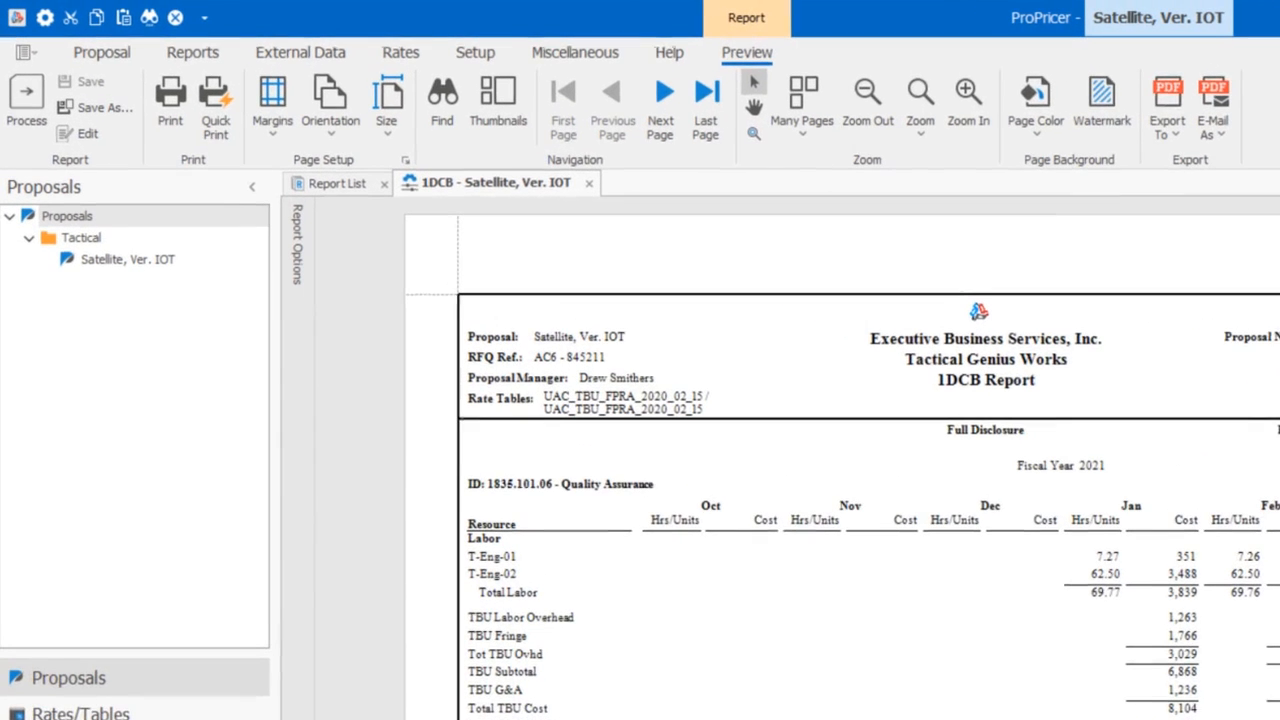
- Open the 1DCB report from the report list for editing in the report designer
click(205, 53)
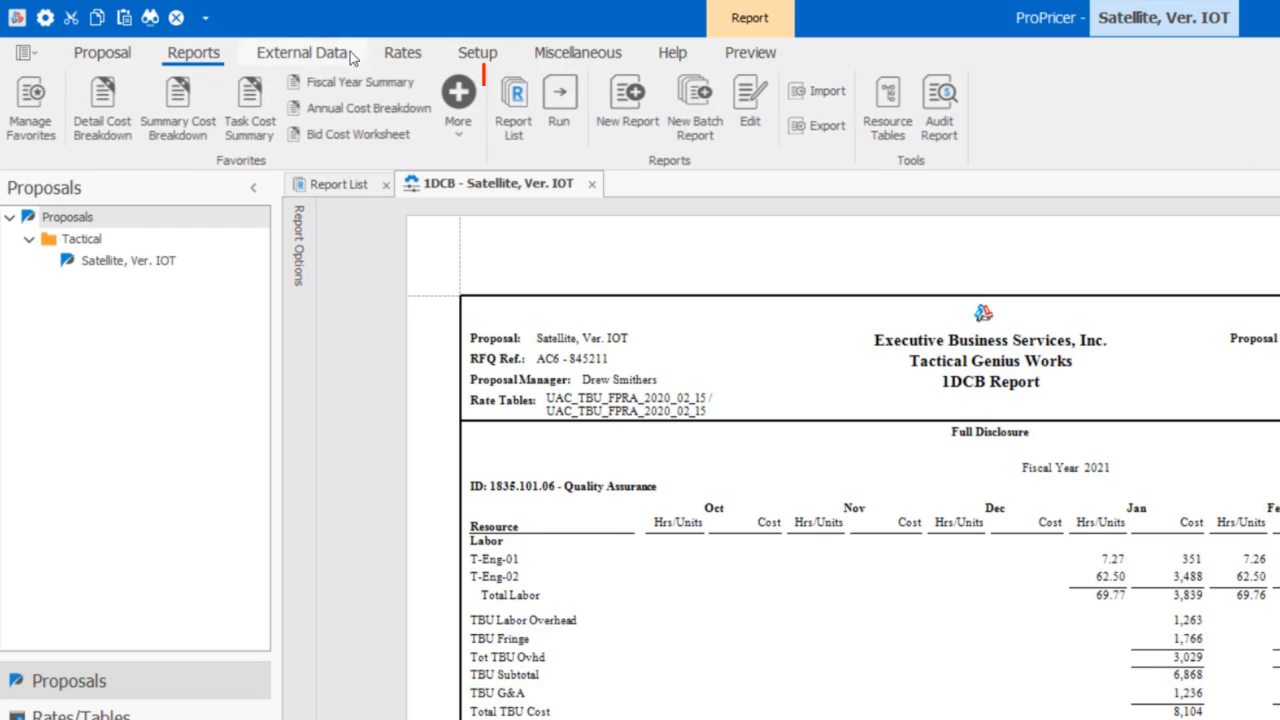
click(520, 100)
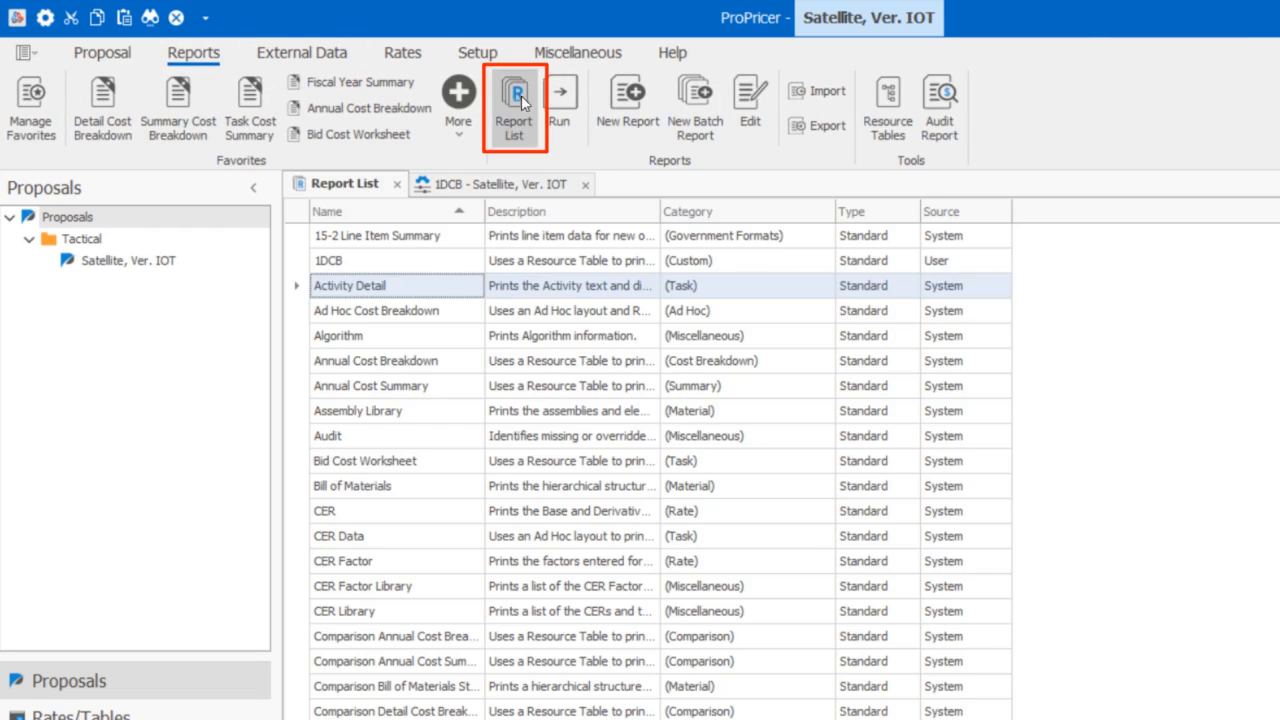
right_click(403, 264)
click(480, 247)
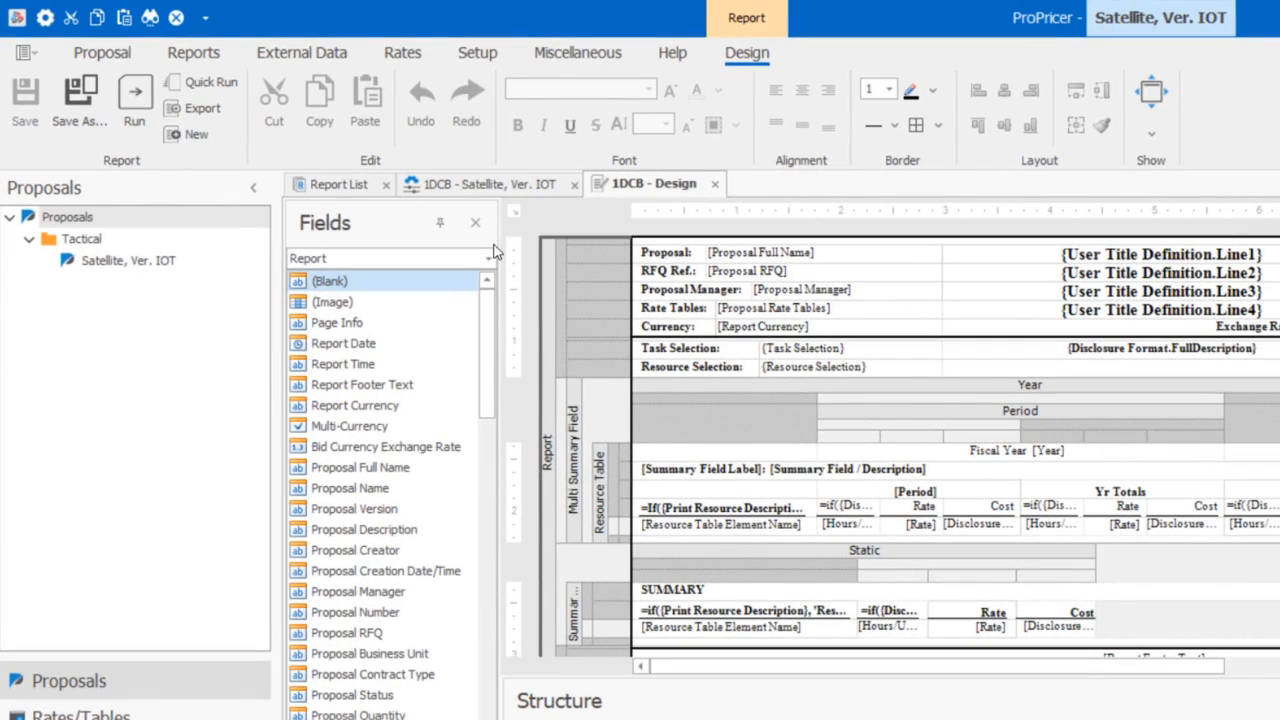
- Insert a section after the Resource Selection row and place an Image field at its left end
right_click(602, 373)
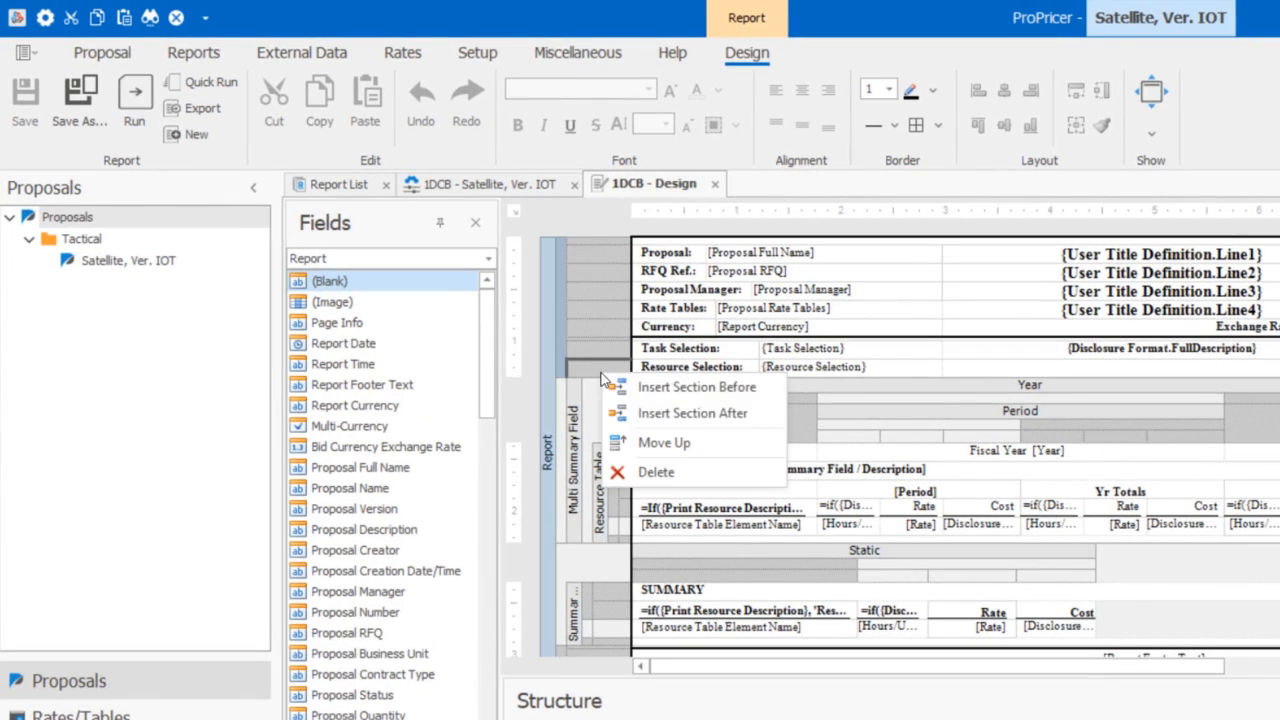
click(670, 413)
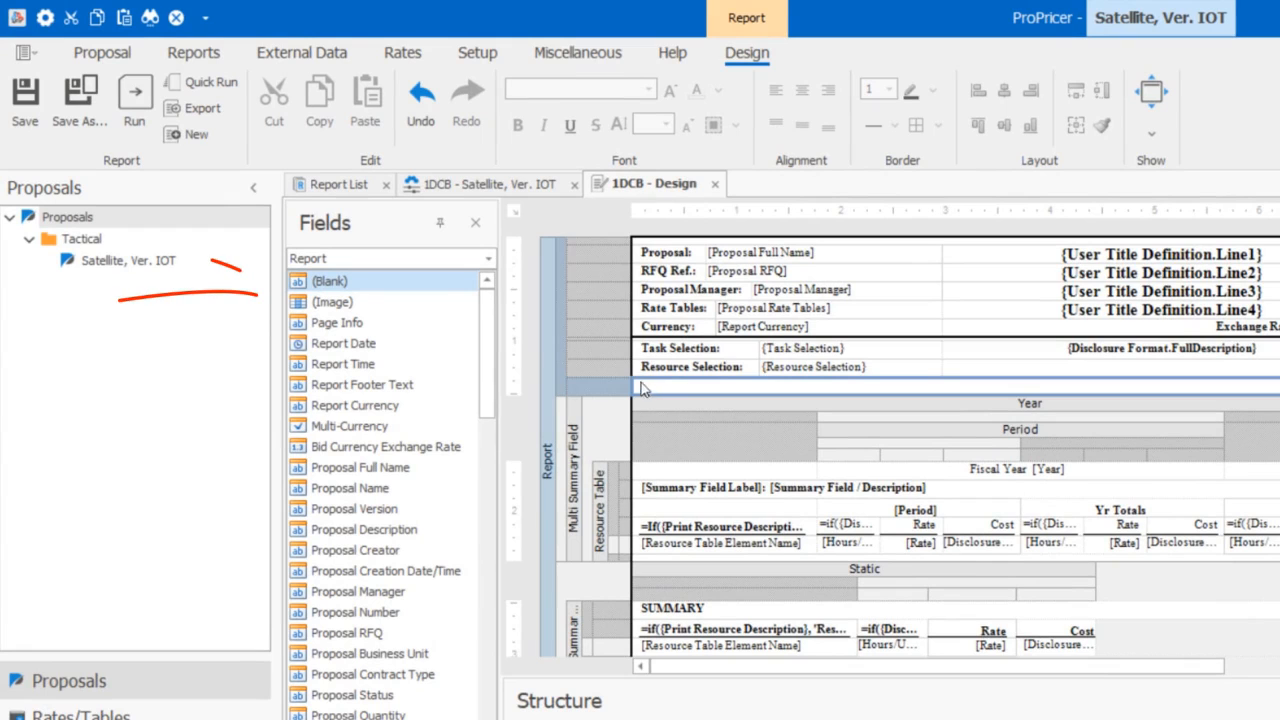
click(362, 304)
drag(362, 304, 651, 388)
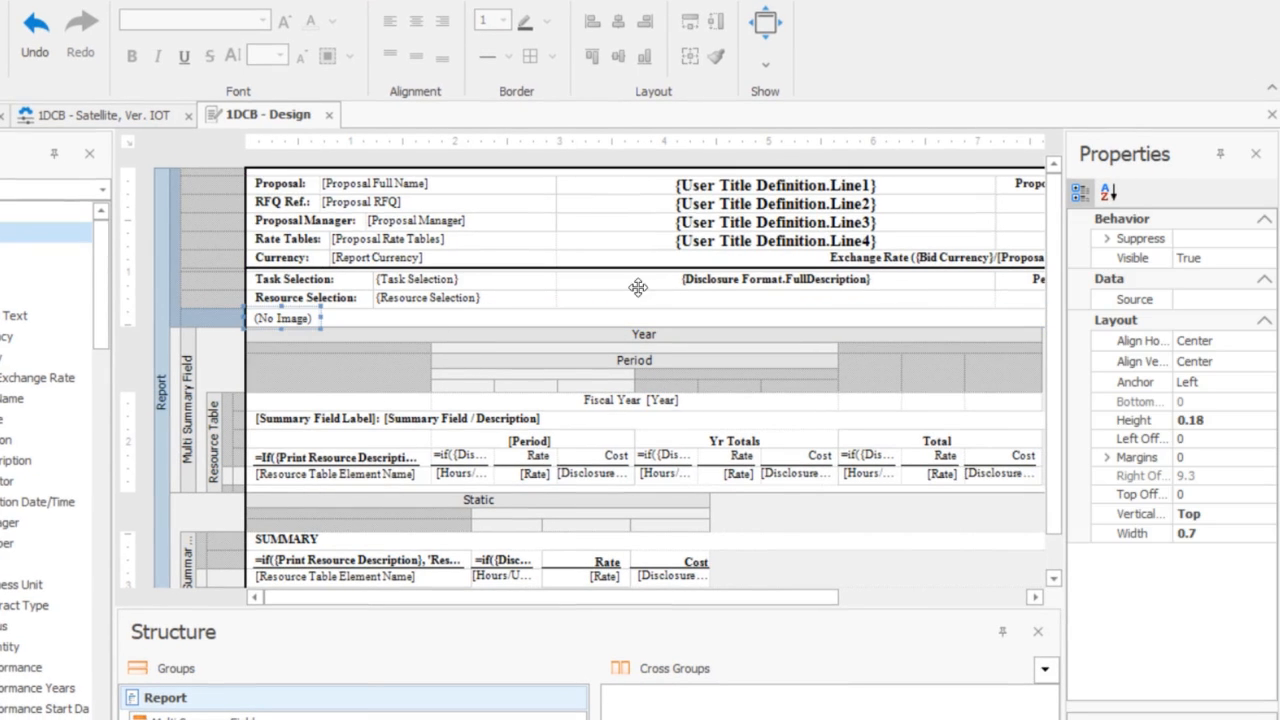
- Set the image field's source to Pie Chart.png and enlarge its section and the image so the chart is readable
click(1223, 299)
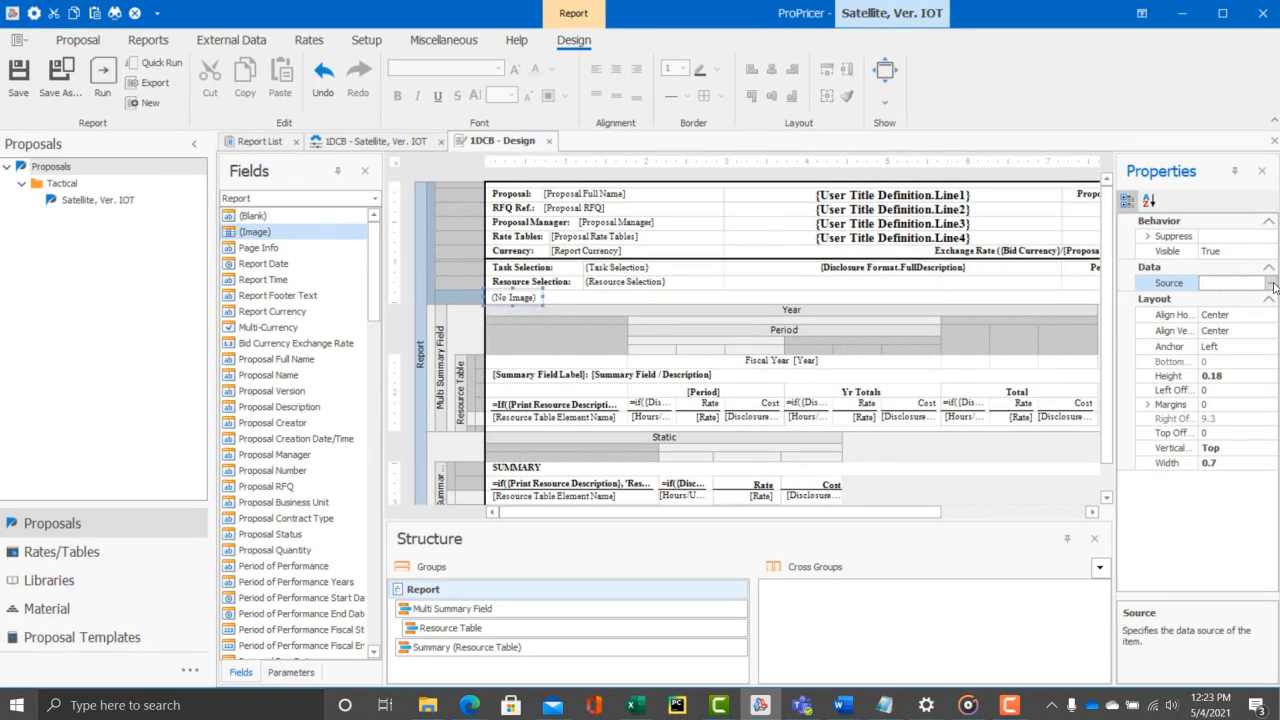
click(1271, 292)
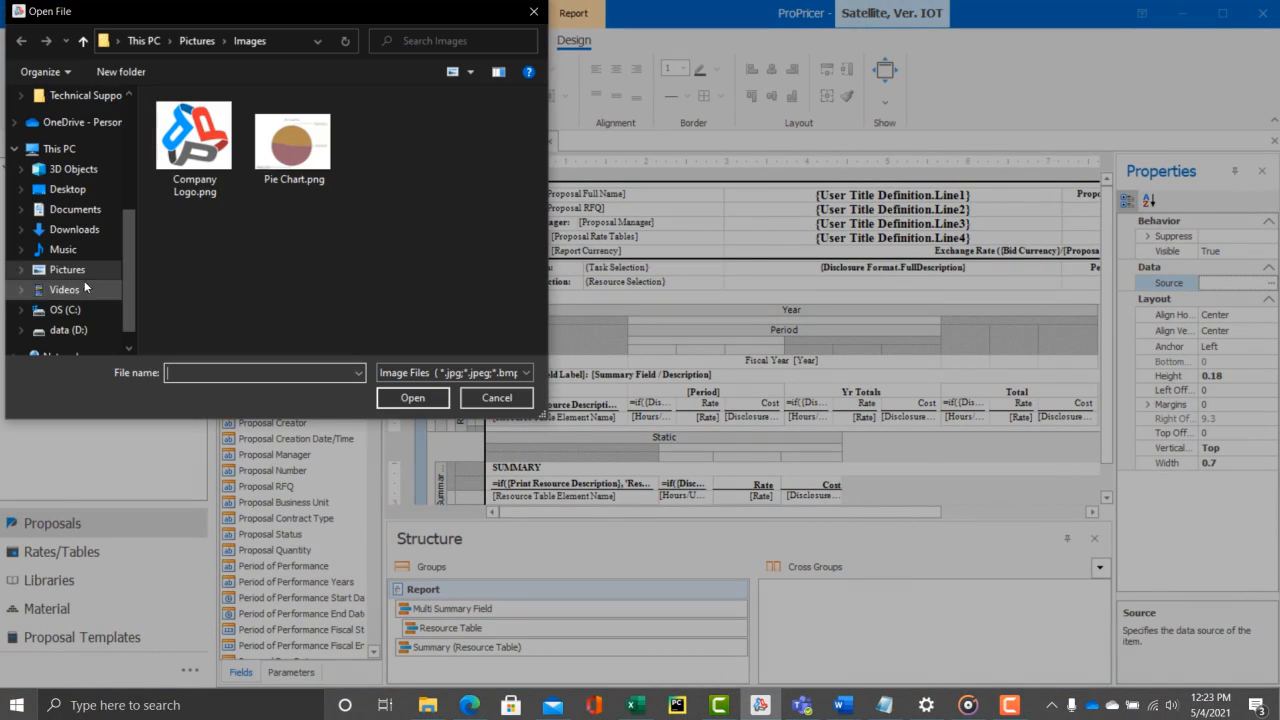
click(292, 155)
click(412, 397)
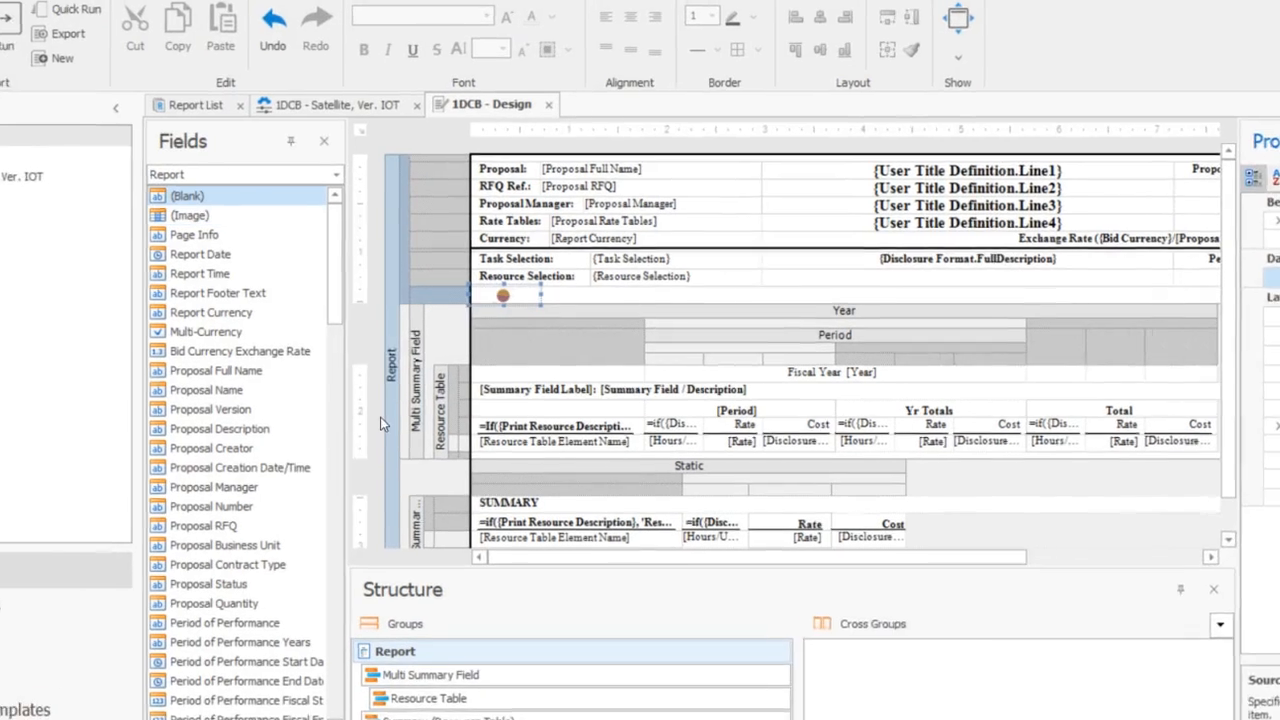
drag(623, 303, 622, 361)
drag(540, 303, 566, 362)
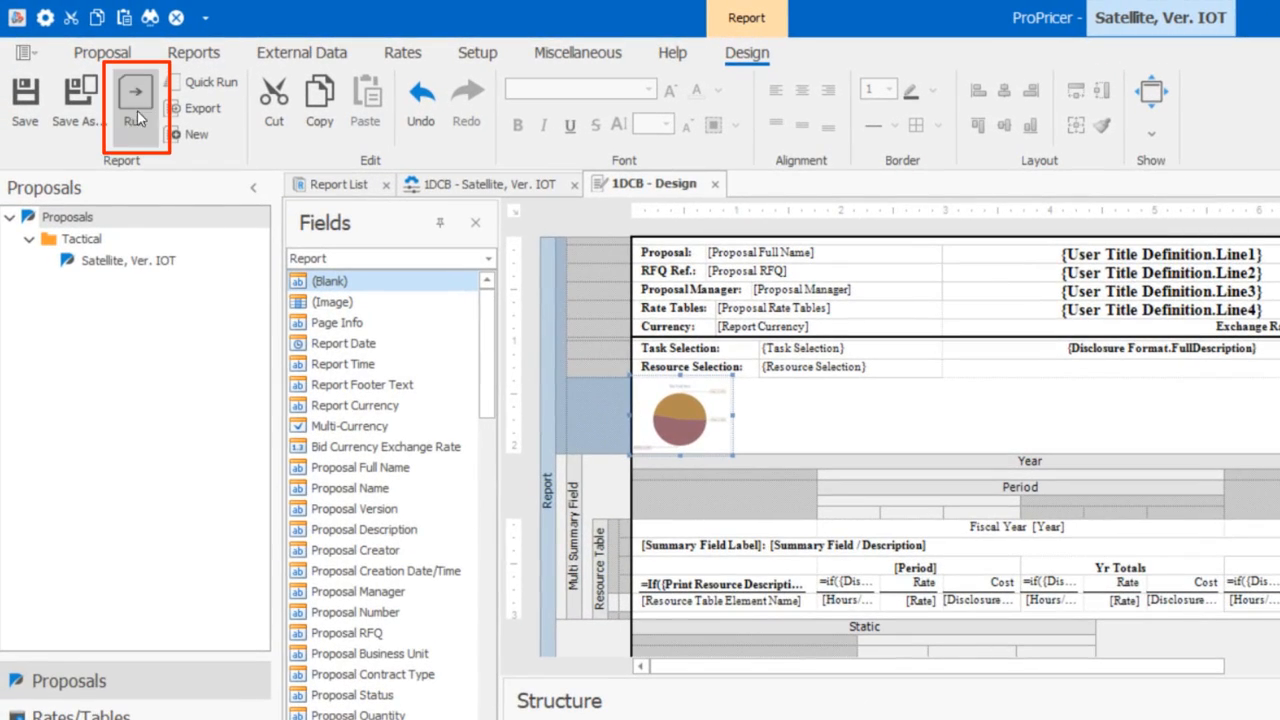
- Run the edited report to the screen and save it as a new report named 1DCB1 TNT
click(134, 102)
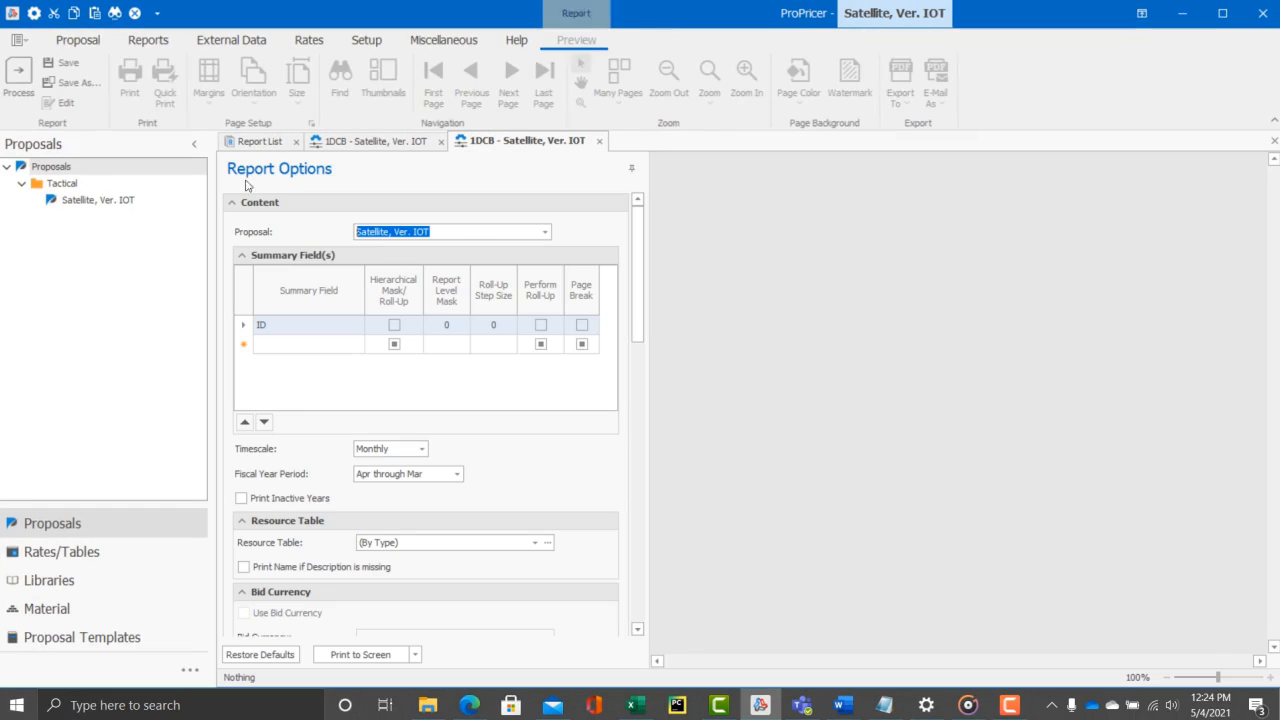
click(360, 654)
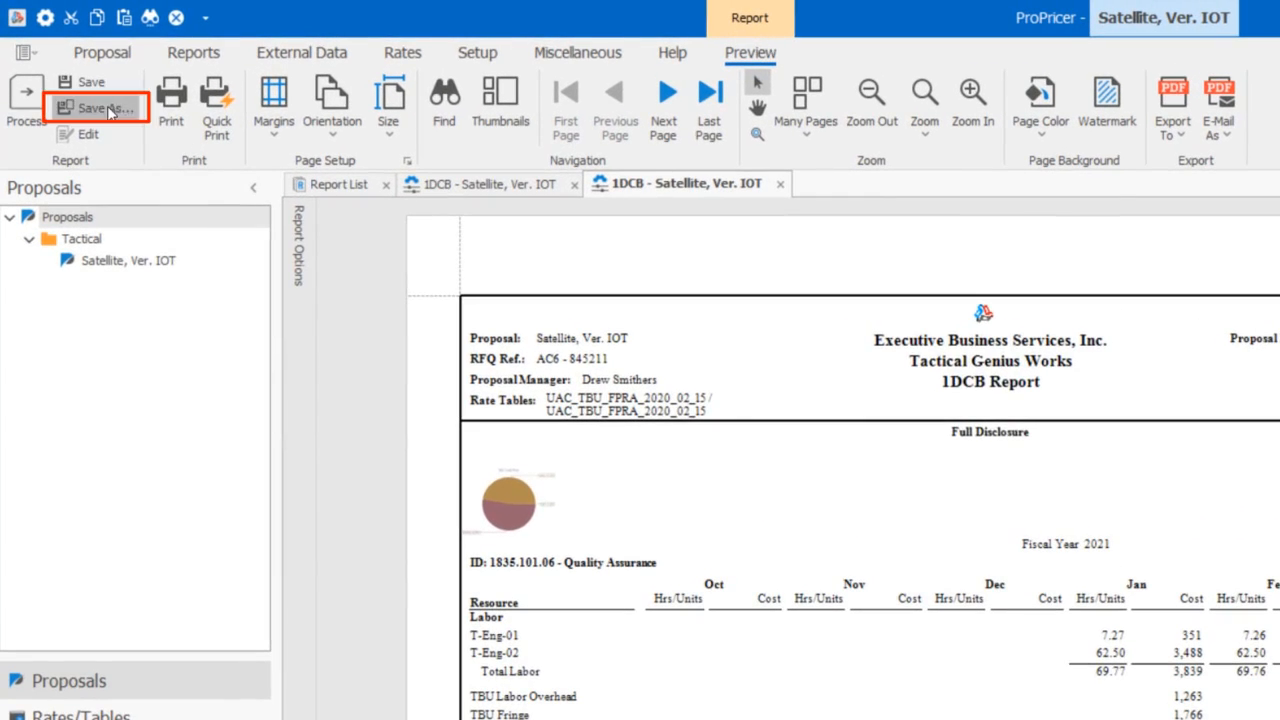
click(86, 86)
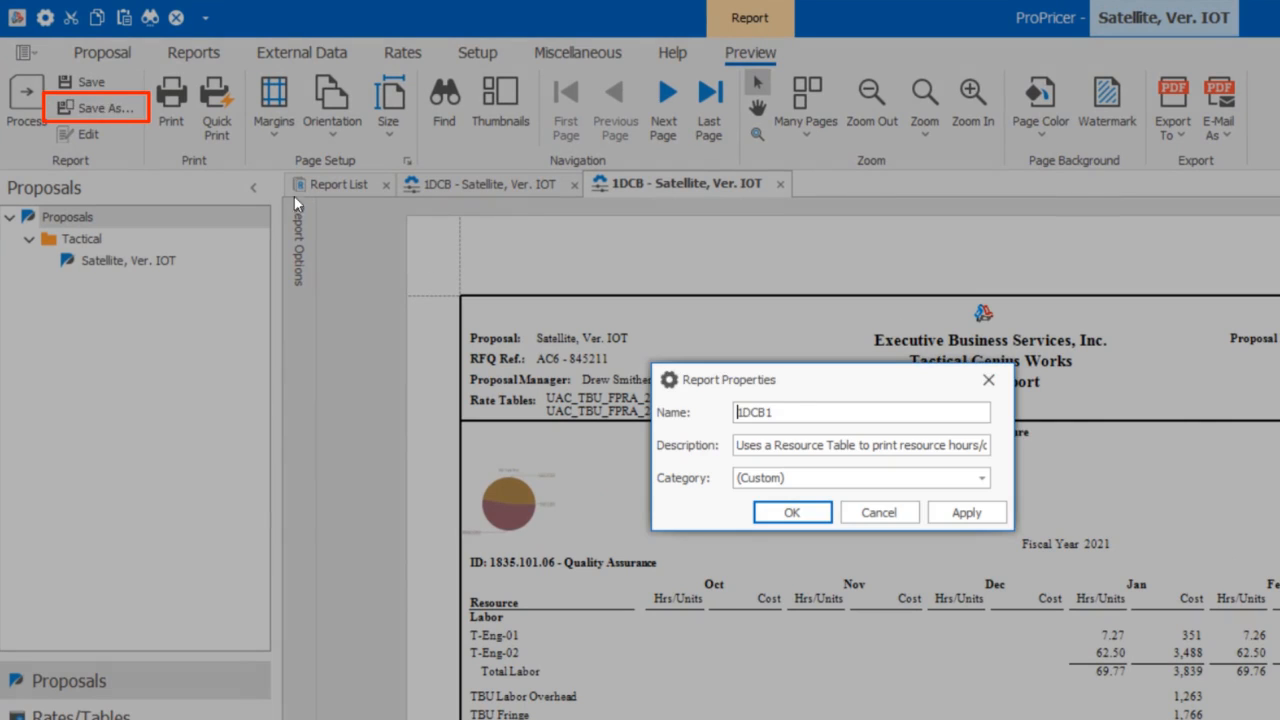
text(TNT)
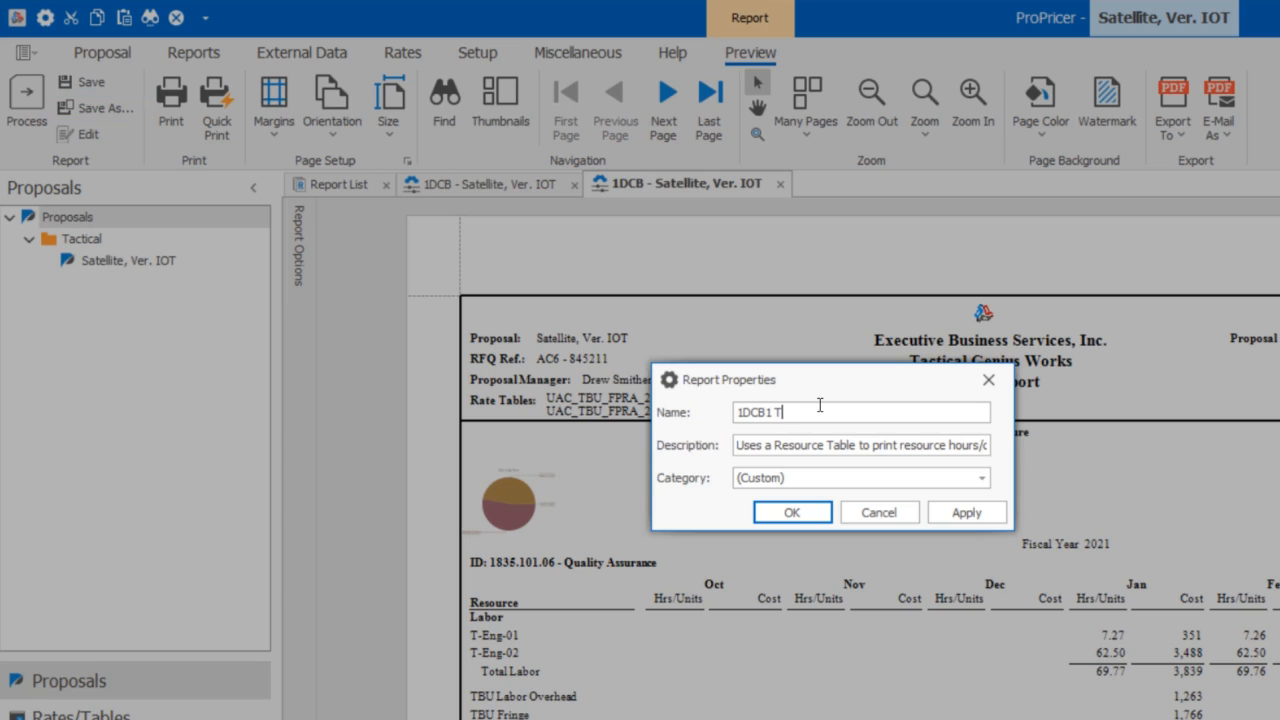
click(955, 510)
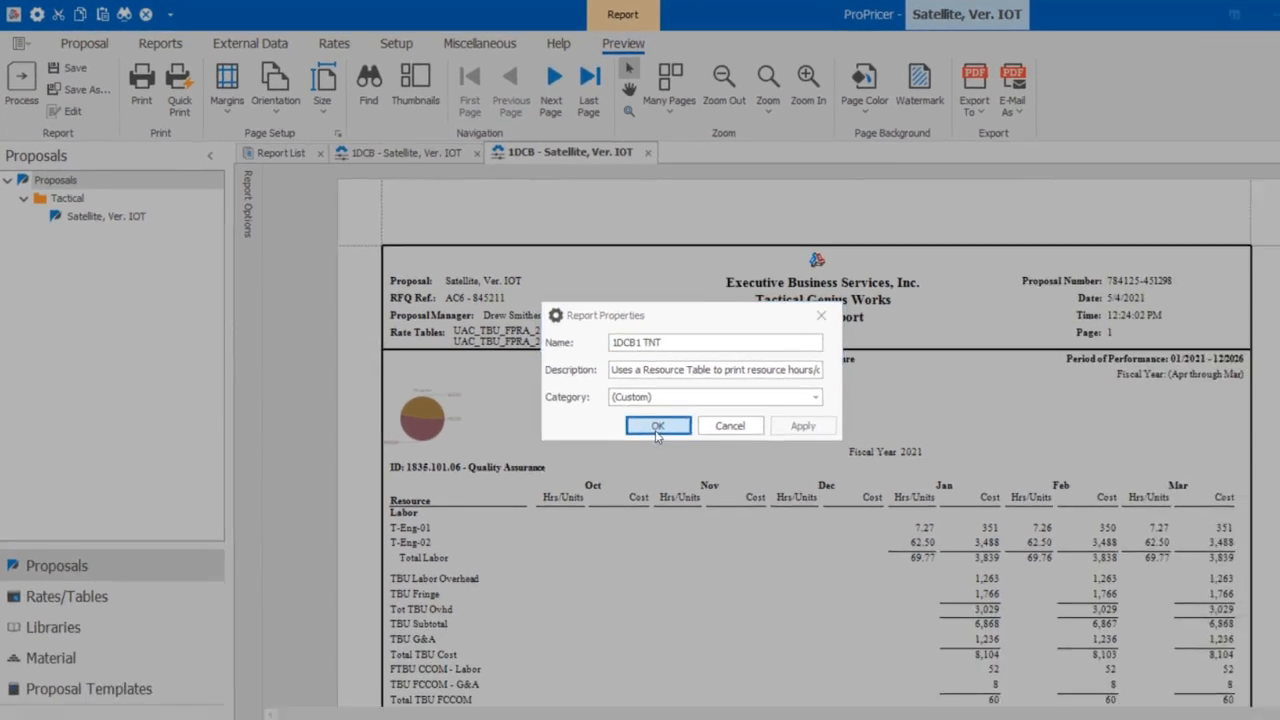
click(791, 512)
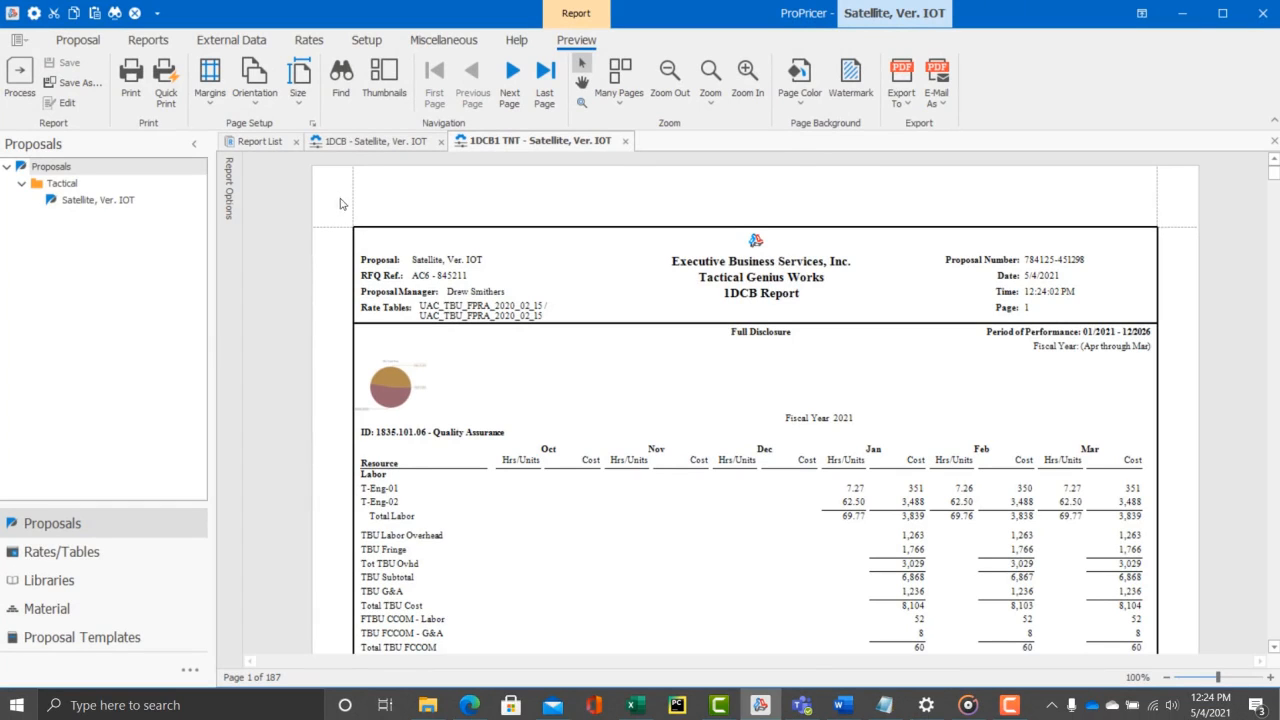
- Reopen the report list and run the 1DCB1 TNT report to the screen
click(296, 141)
click(154, 47)
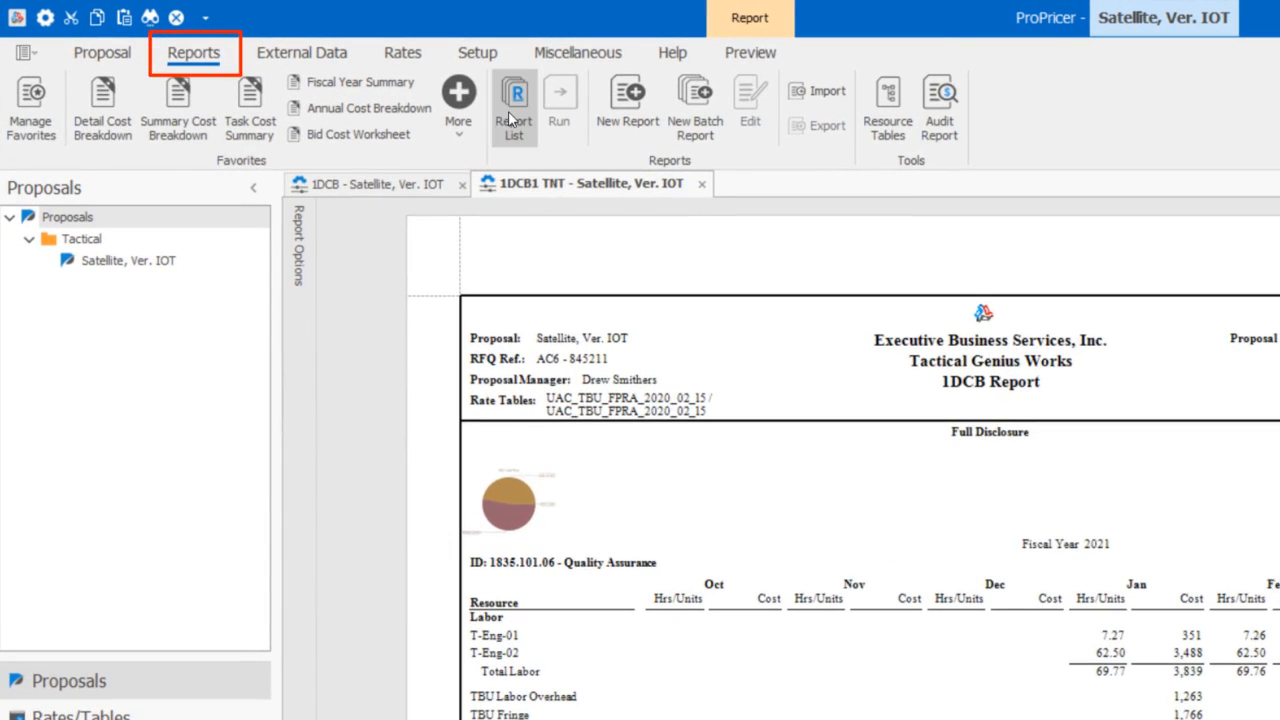
click(512, 118)
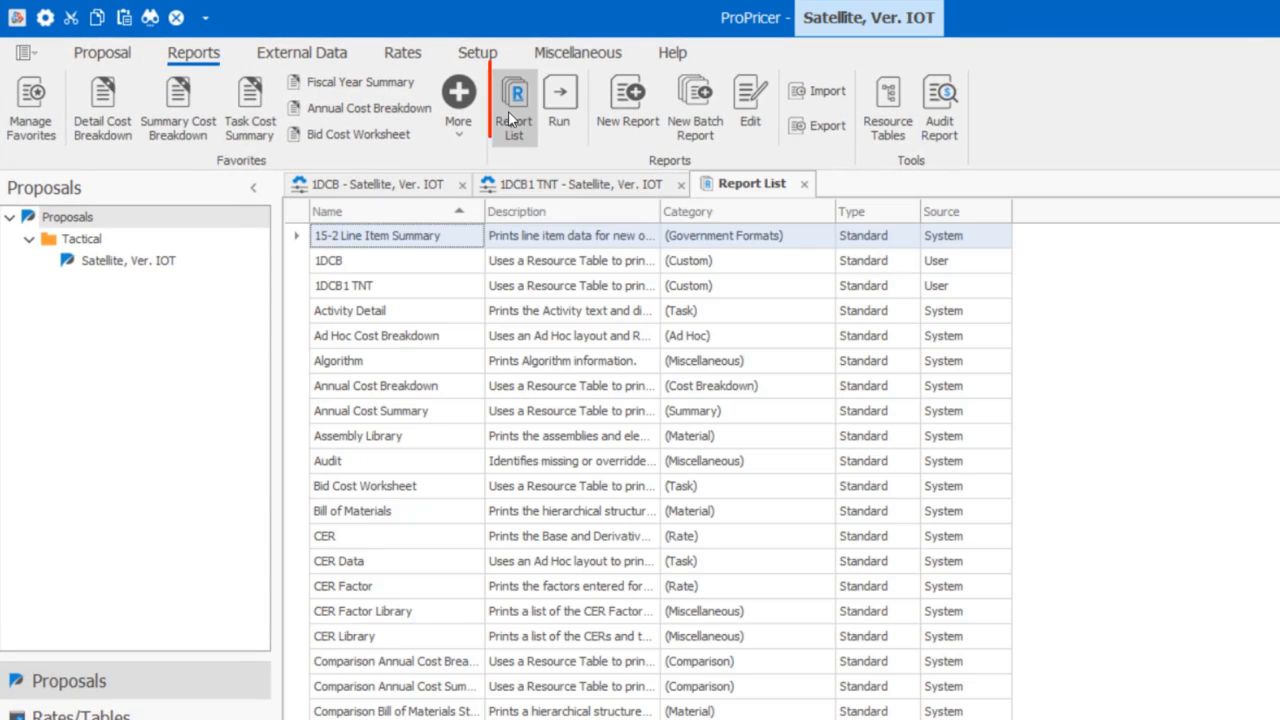
double_click(396, 289)
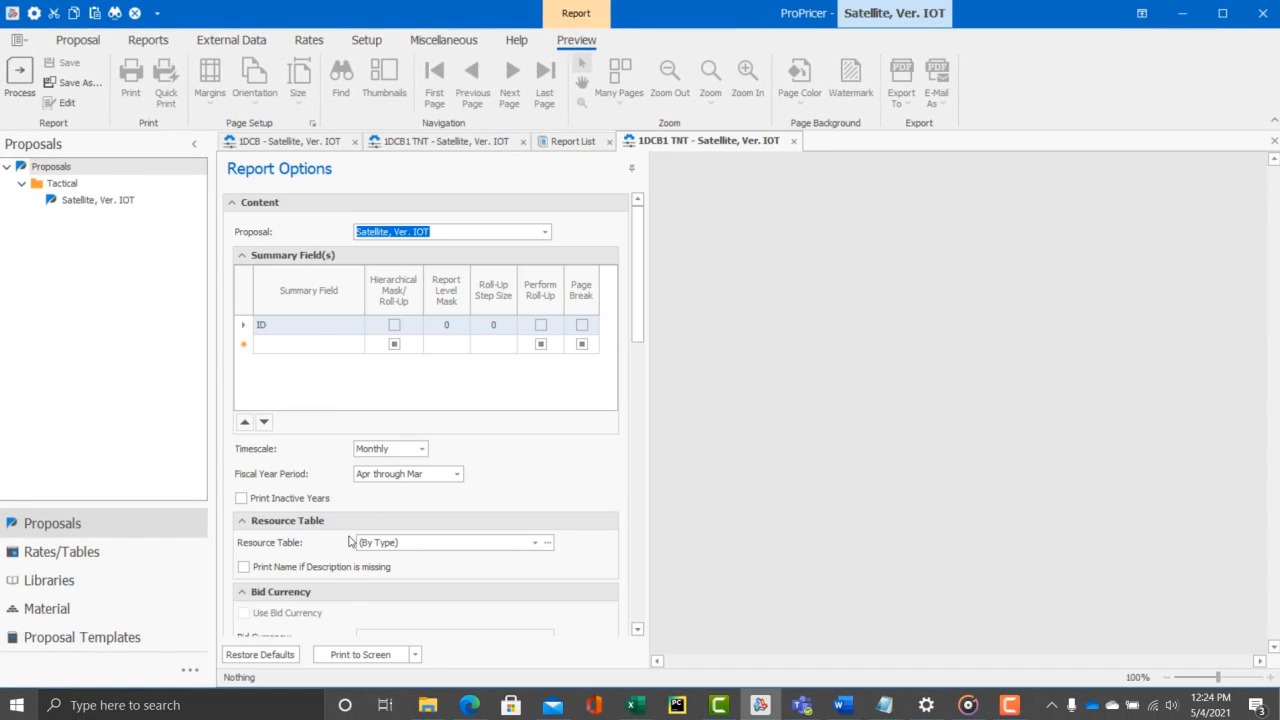
click(358, 658)
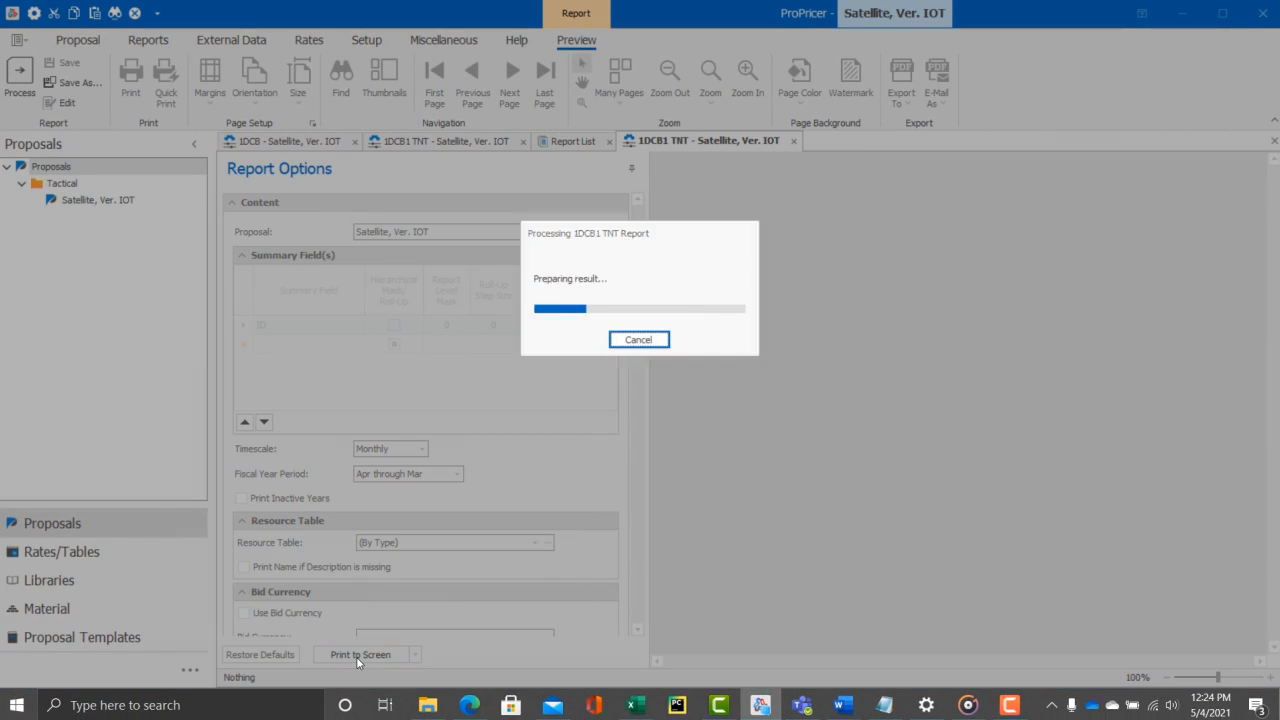